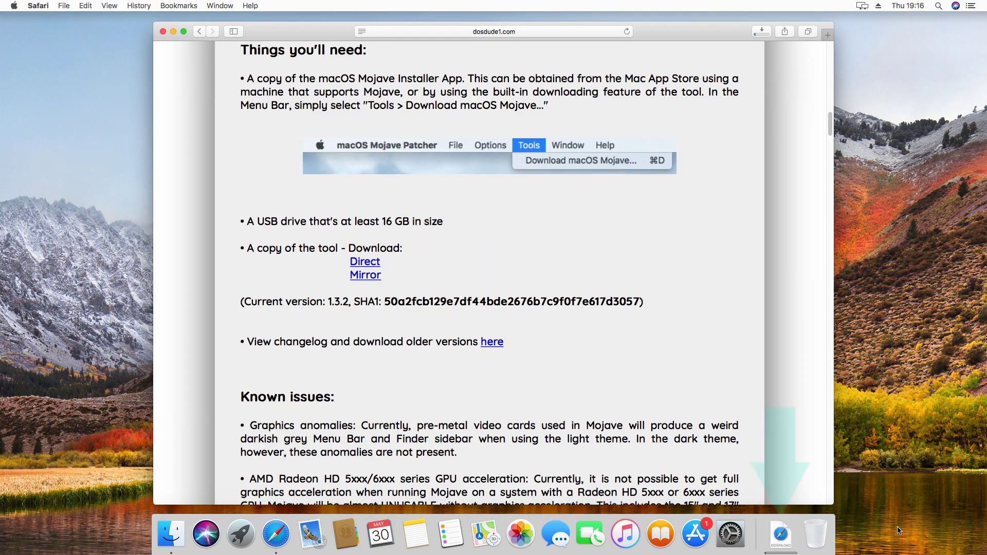
- Close the Safari window and open the downloaded macOS Mojave Patcher.dmg
key(super+w)
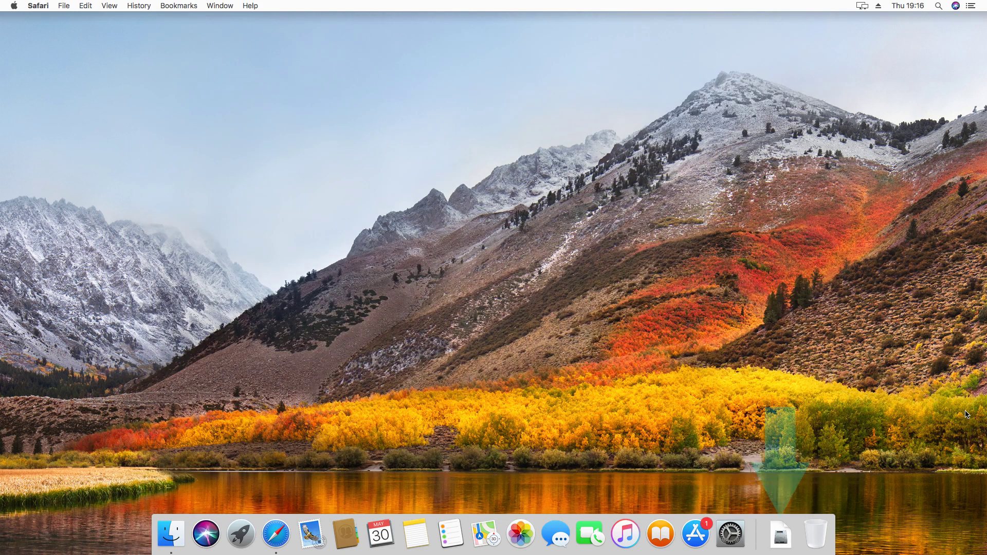
click(781, 535)
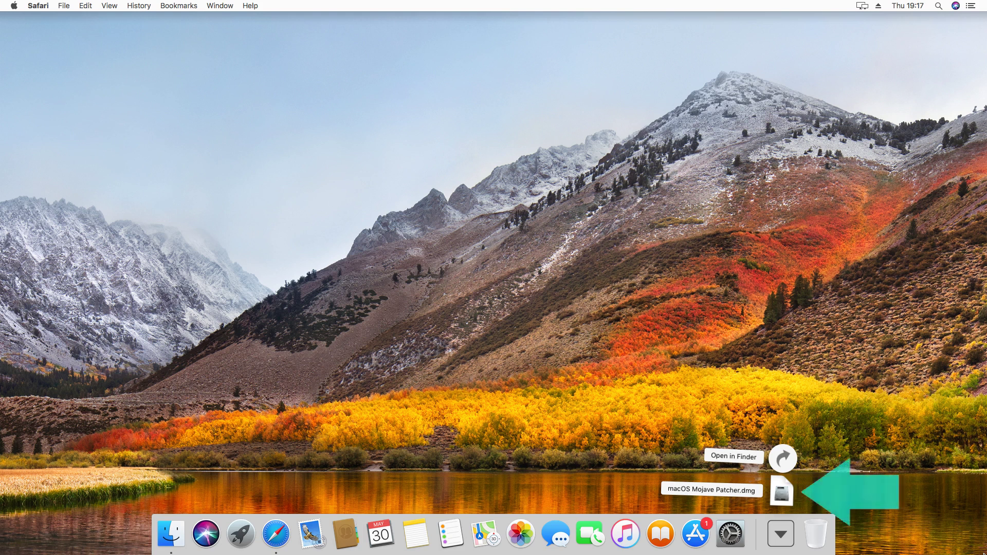
click(783, 489)
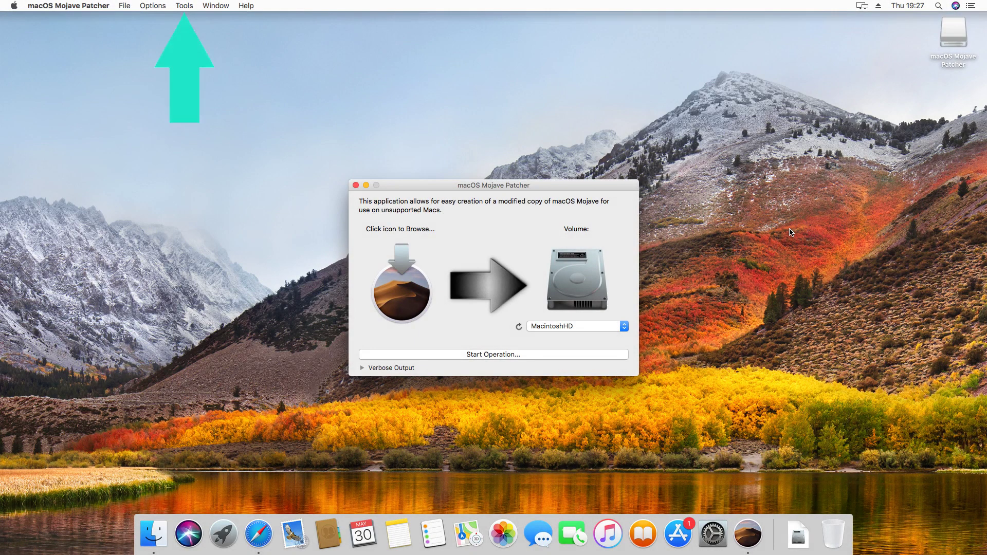
- Download macOS Mojave through the patcher and save it in the Applications folder
click(175, 6)
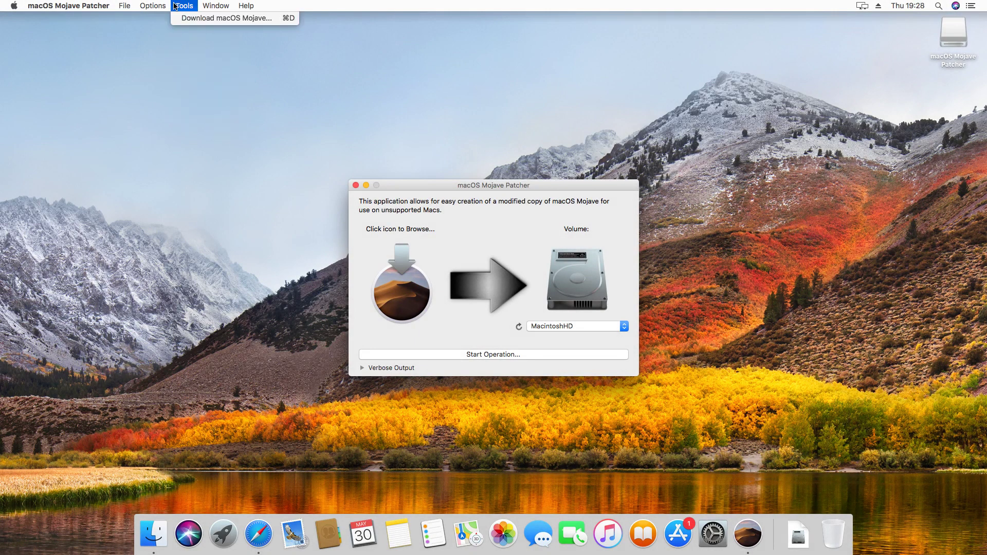
click(227, 18)
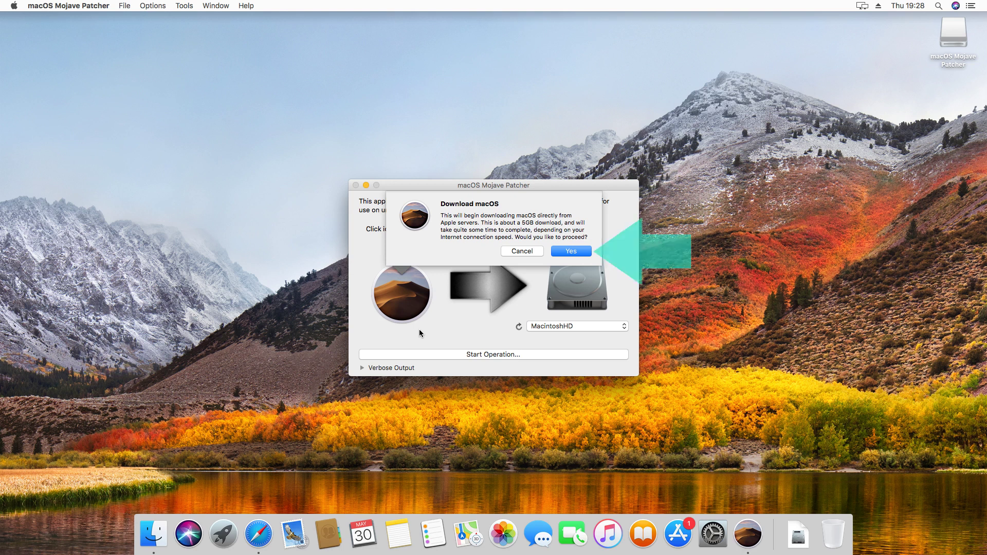
click(576, 251)
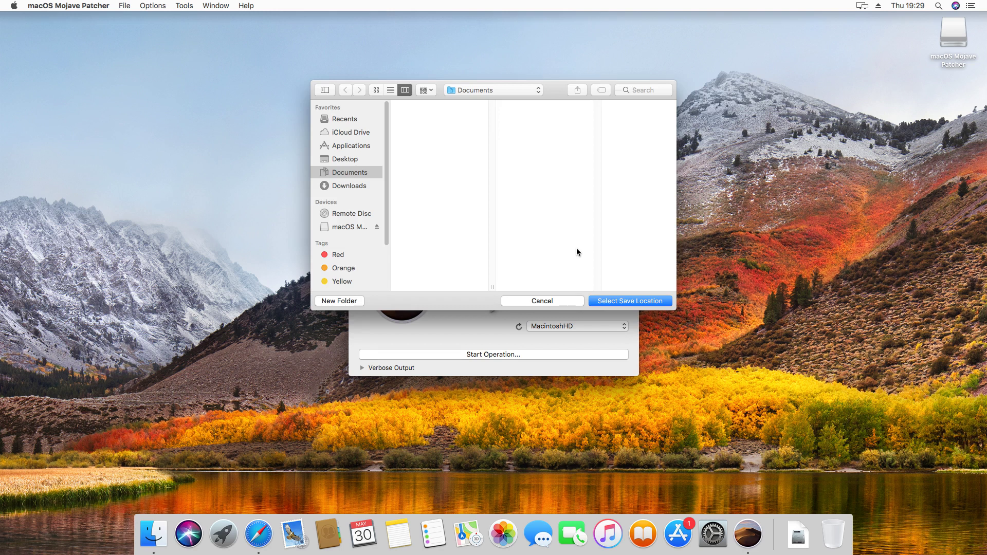
key(super+shift+a)
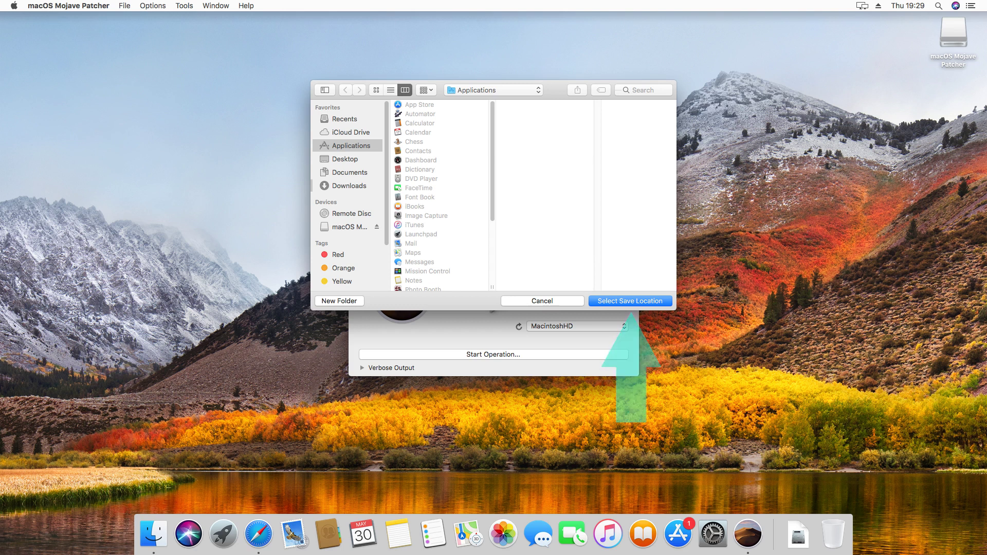
click(649, 303)
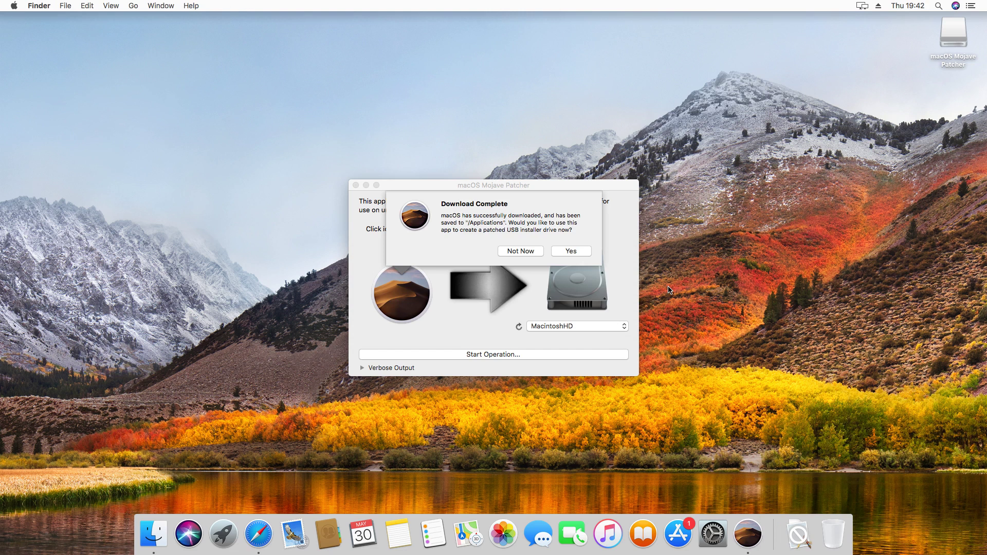
- Close the patcher without creating a patched USB installer, and eject the macOS Mojave Patcher volume
click(525, 252)
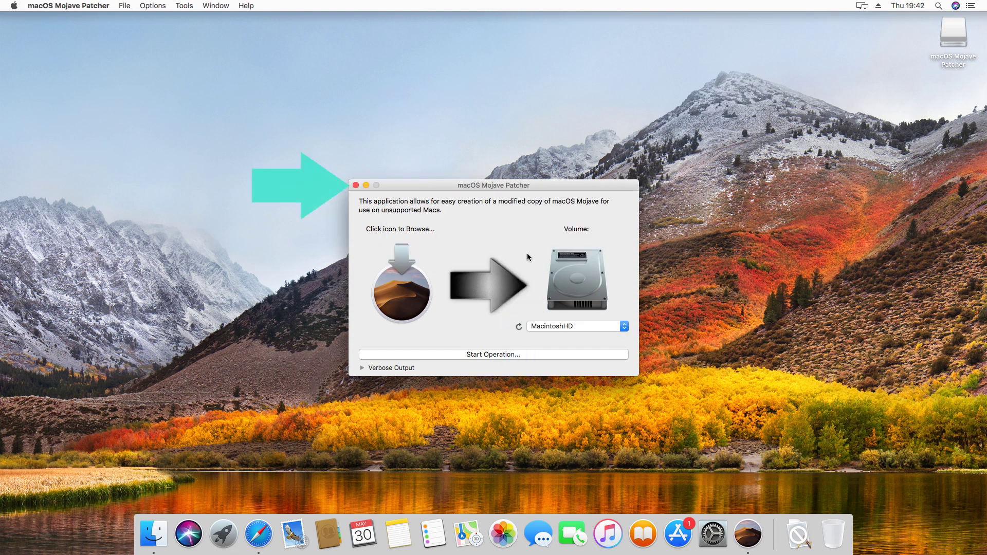
click(354, 185)
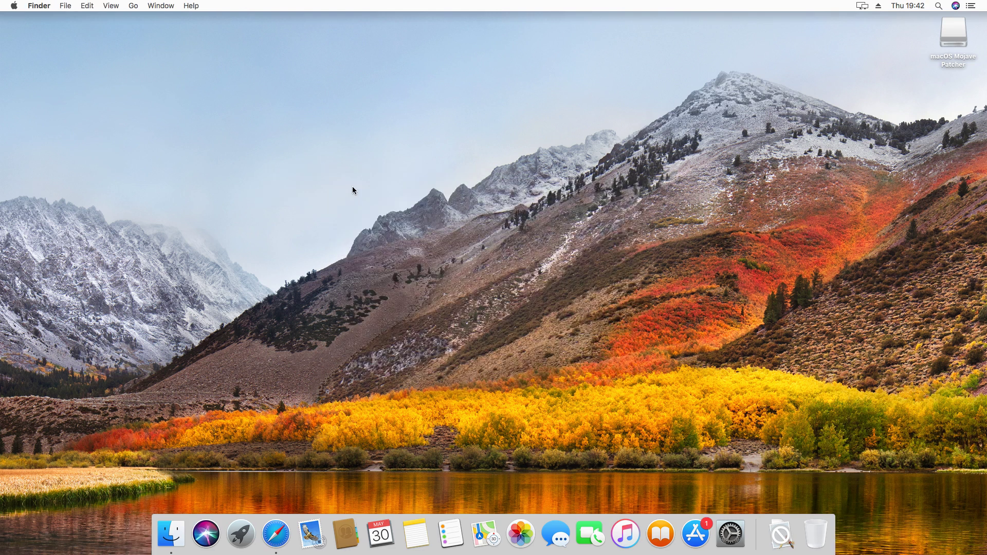
click(954, 35)
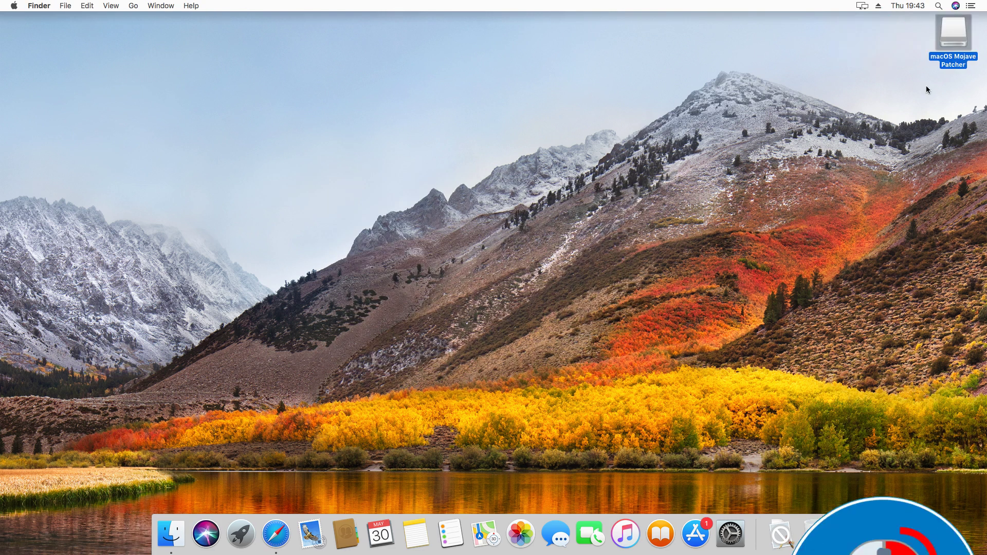
right_click(949, 39)
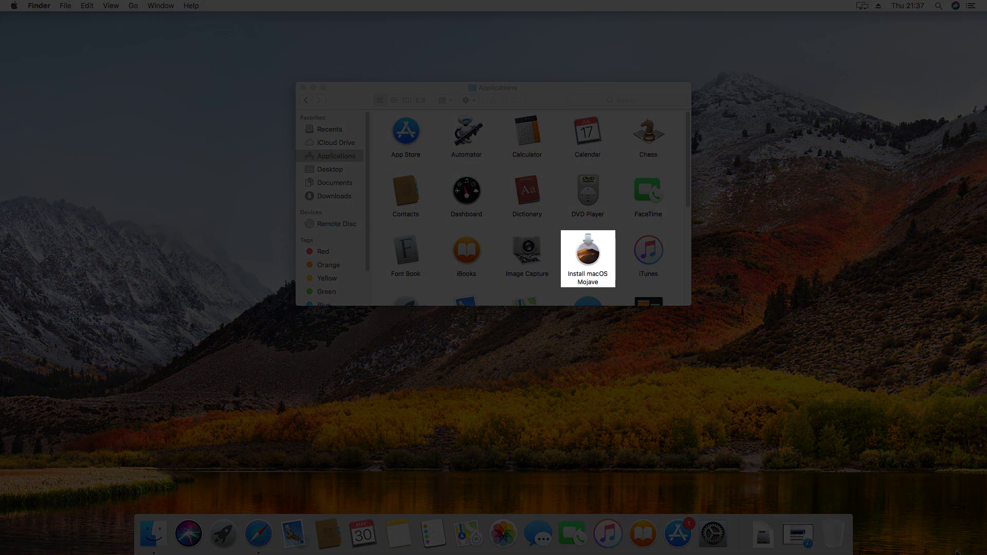
key(super+i)
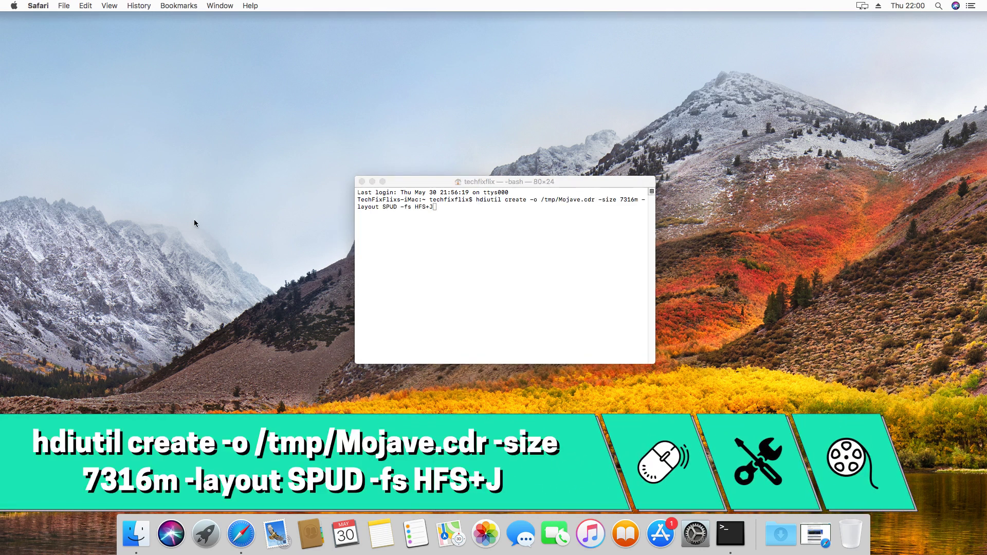
- In Terminal, create /tmp/Mojave.cdr with hdiutil (7316m, SPUD layout, HFS+J) and attach Mojave.cdr.dmg at /Volumes/install_build with -noverify -nobrowse
click(618, 271)
key(Return)
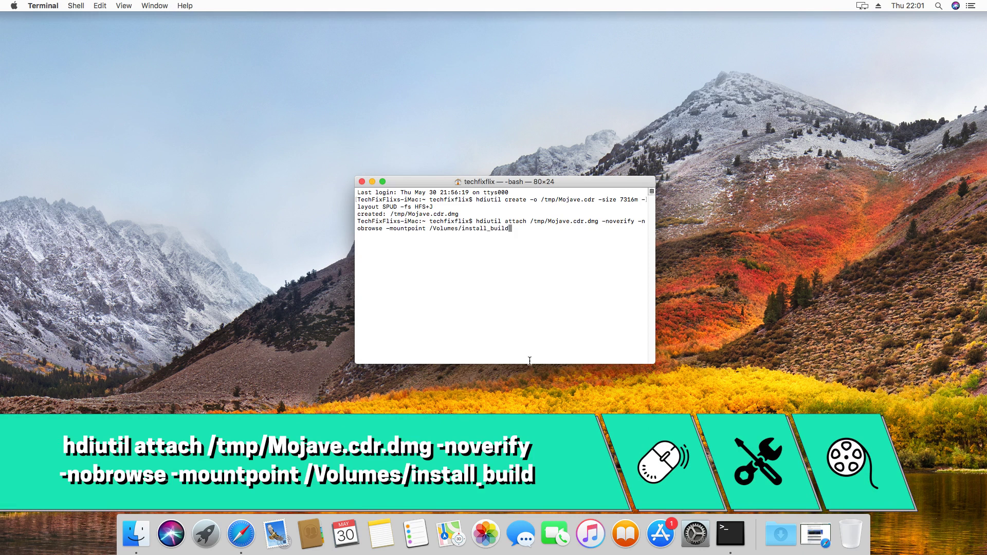
key(Return)
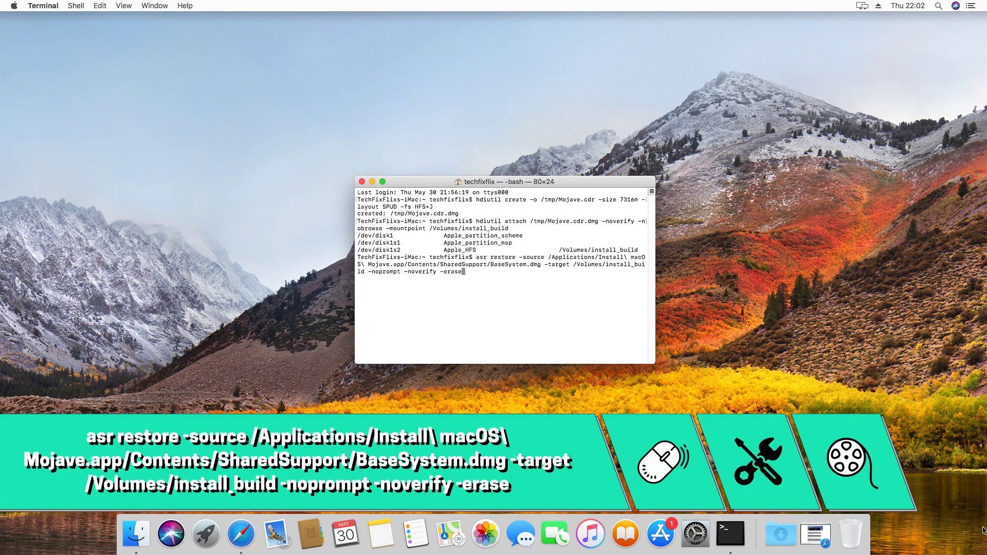
- Restore the Mojave installer's BaseSystem.dmg to /Volumes/install_build using asr with -noprompt -noverify -erase, and eject the macOS Base System volume
key(Return)
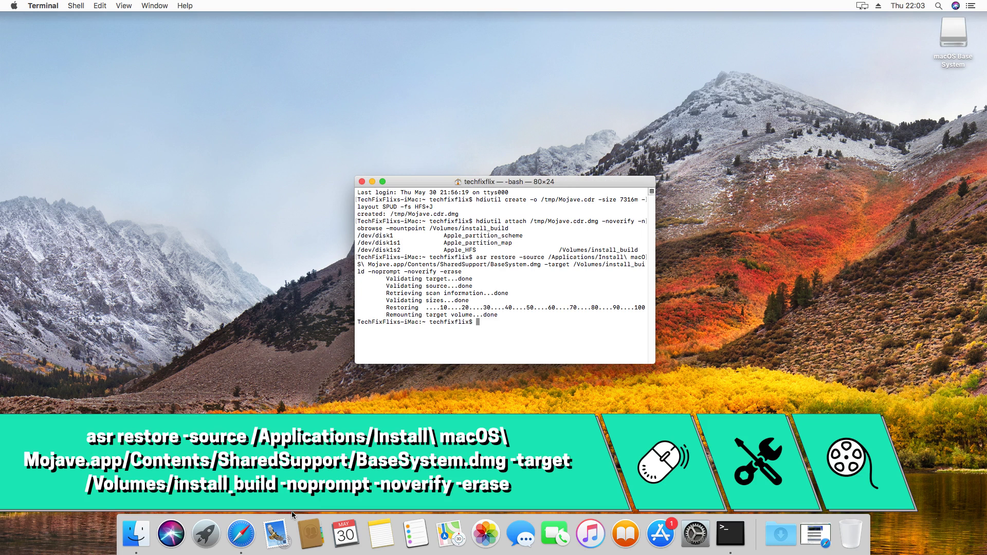
click(966, 43)
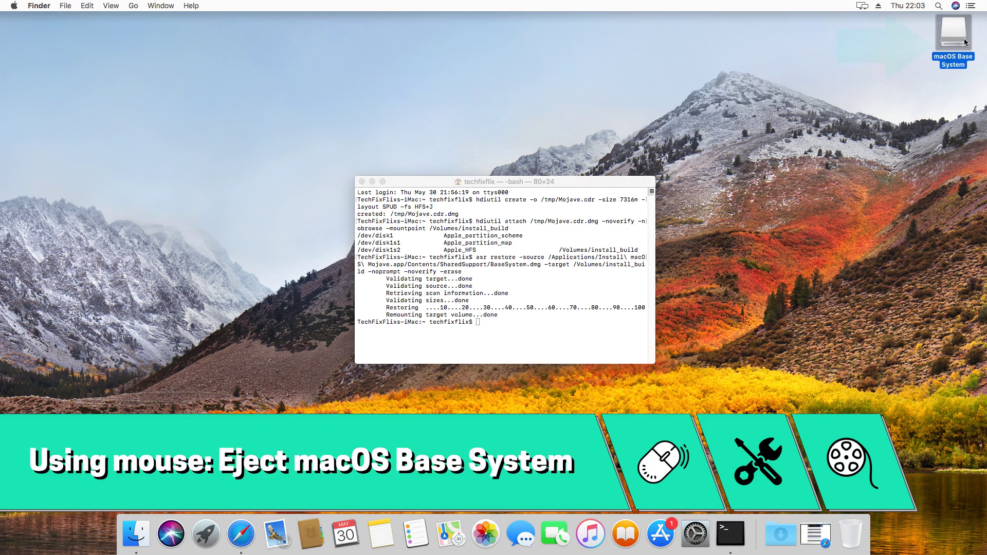
right_click(954, 43)
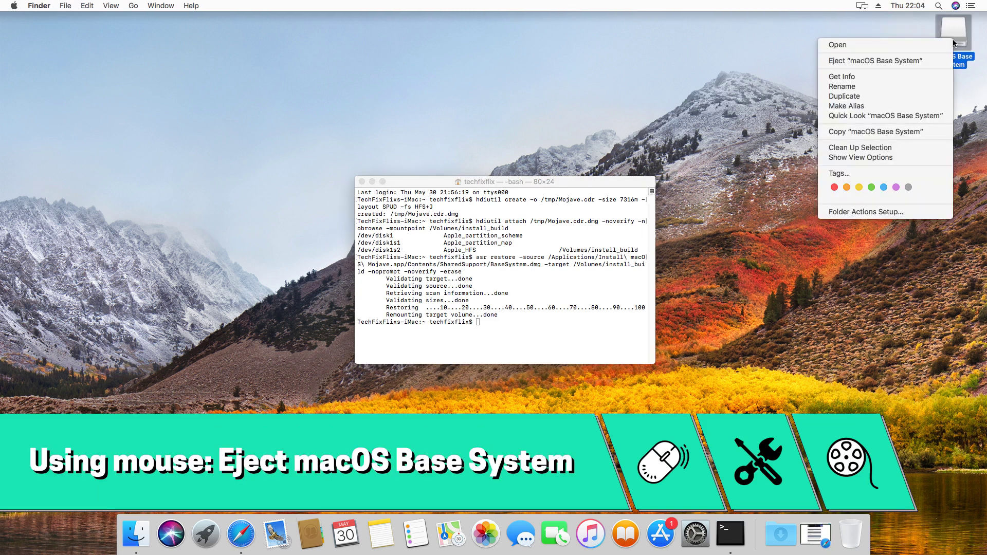
click(933, 64)
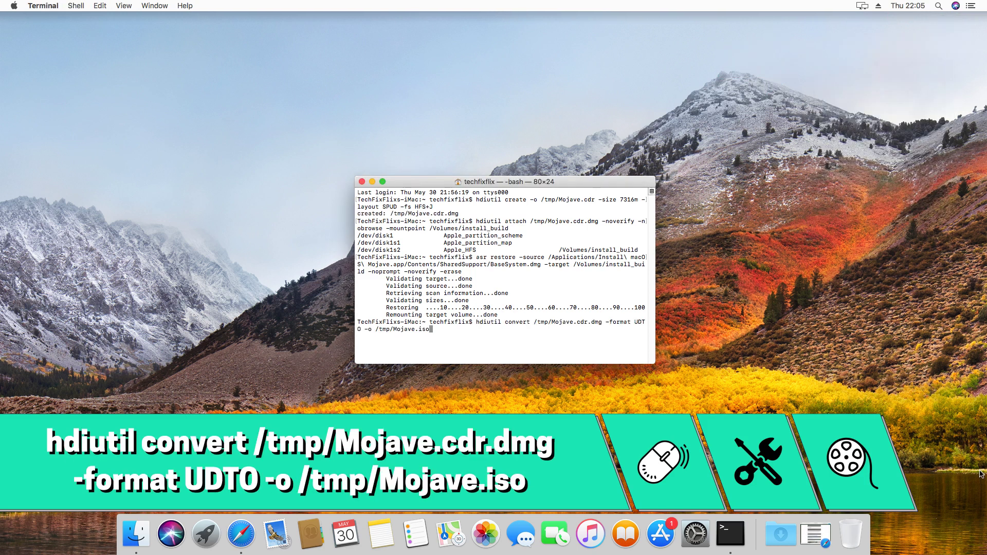
- Convert /tmp/Mojave.cdr.dmg to UDTO format as /tmp/Mojave.iso, and move the resulting Mojave.iso.cdr to ~/Desktop/Mojave.iso
key(Return)
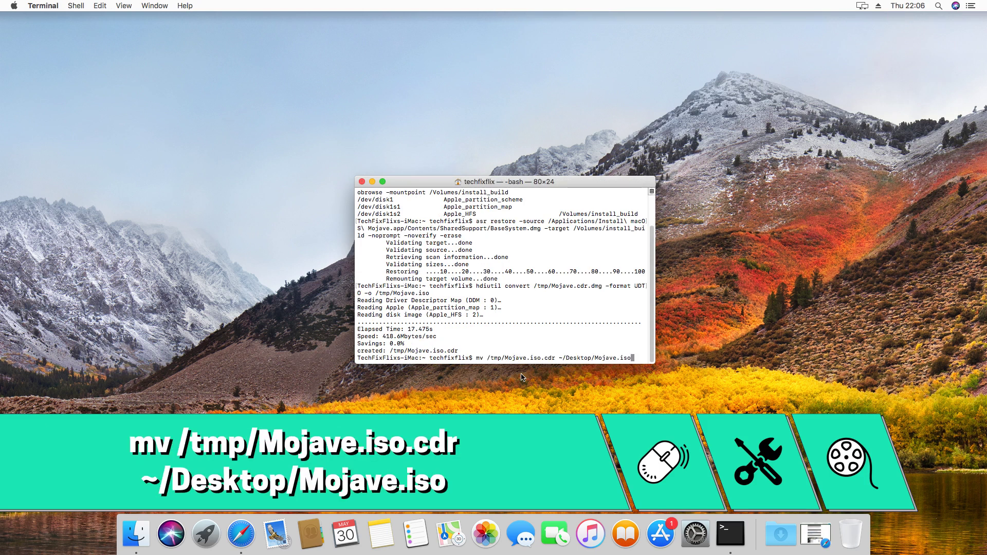
key(Return)
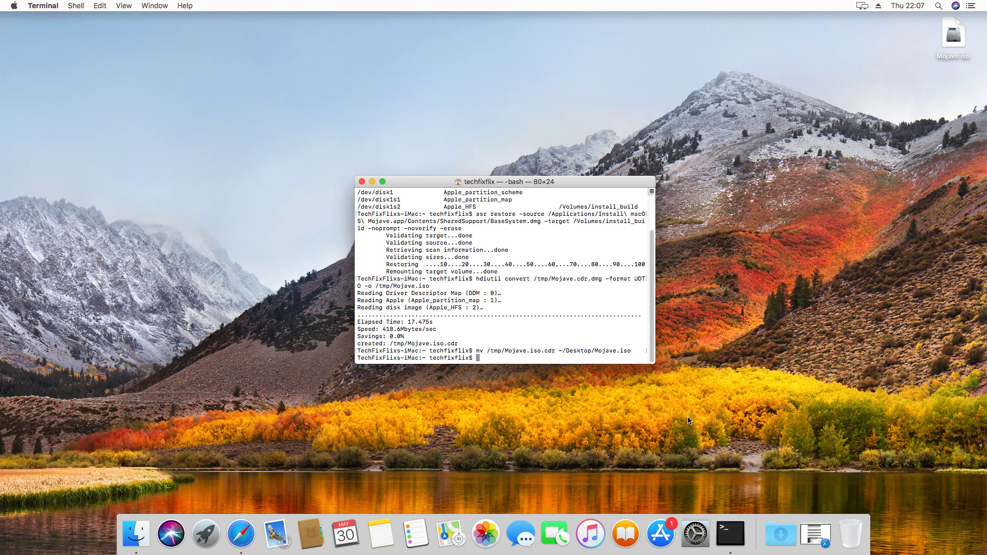
key(super+w)
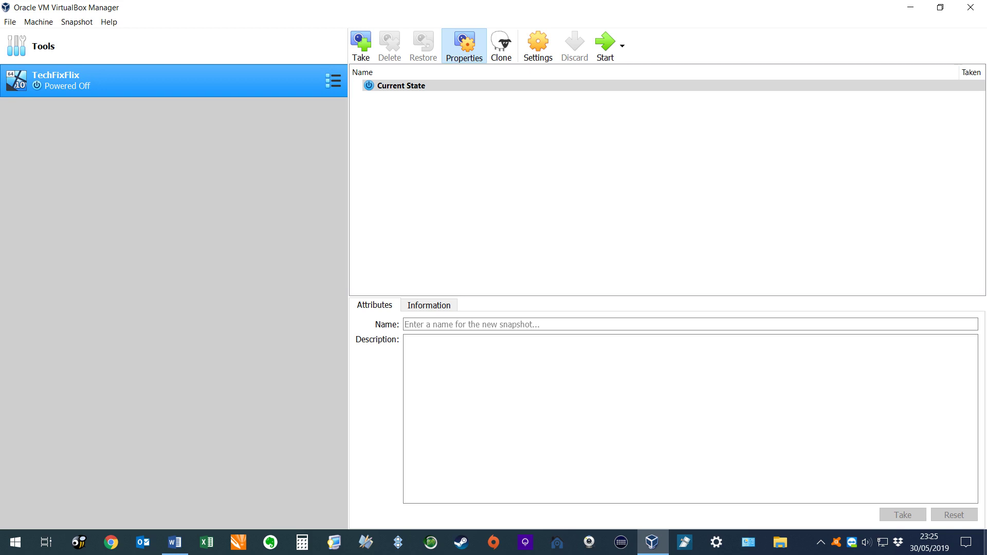
- In VirtualBox, start a new virtual machine named Mojave with type Mac OS X and version Mac OS X (64-bit)
key(alt+m)
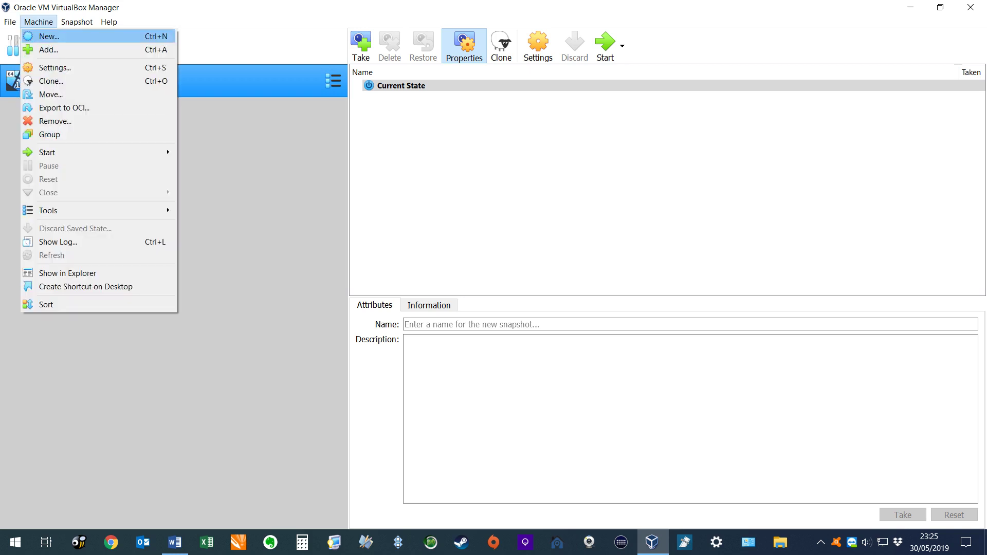
key(Return)
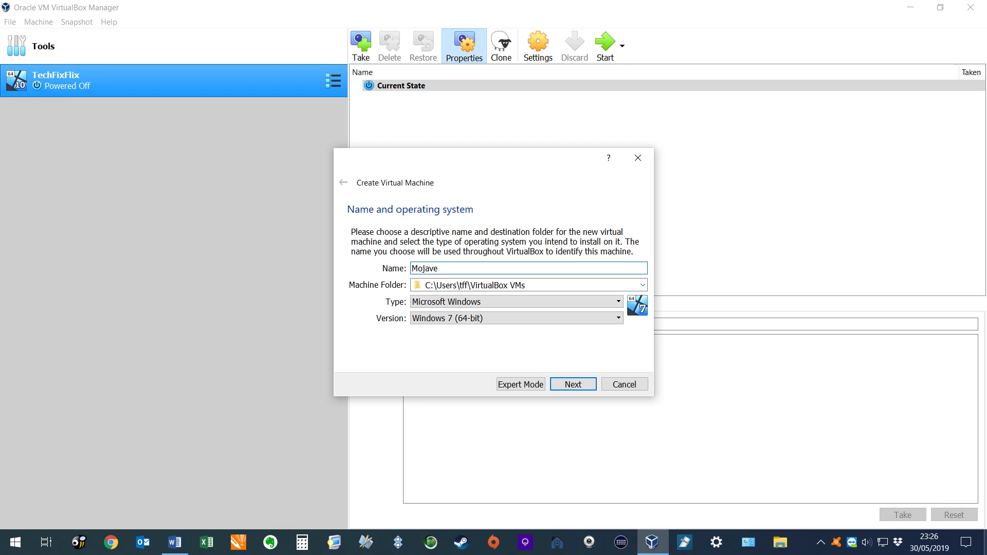
click(619, 302)
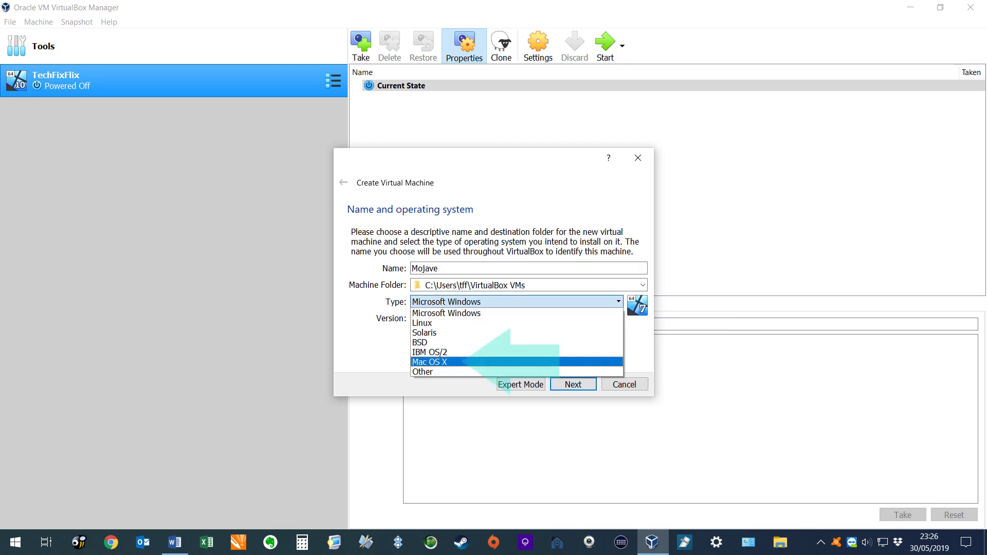
click(430, 362)
click(618, 319)
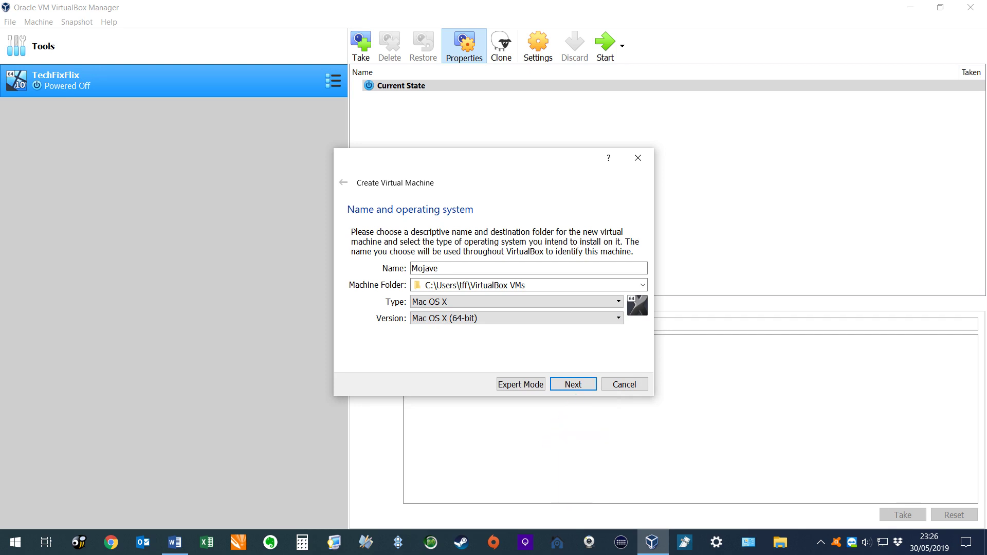
key(Return)
- Set the new virtual machine's memory size to 8192 MB
key(Tab)
text(8192)
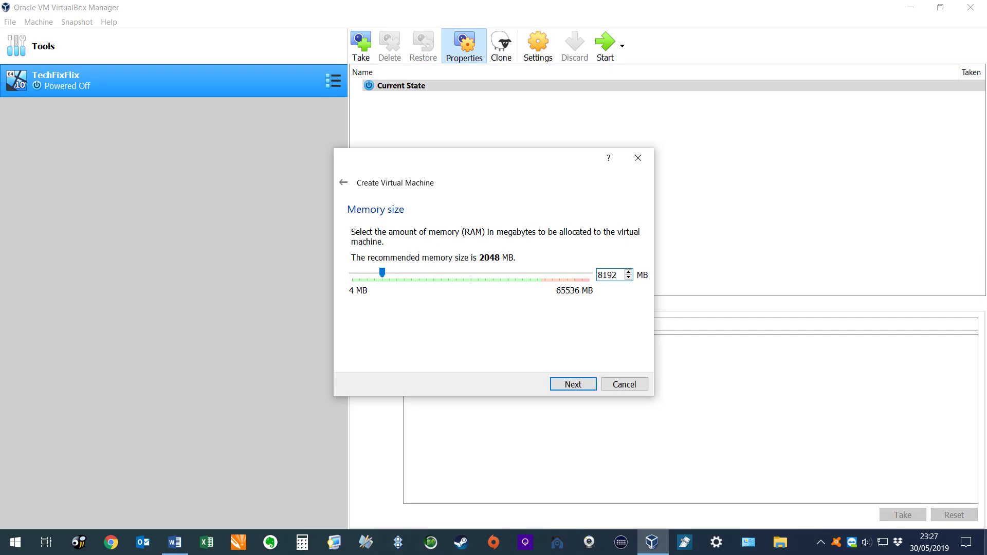
key(Return)
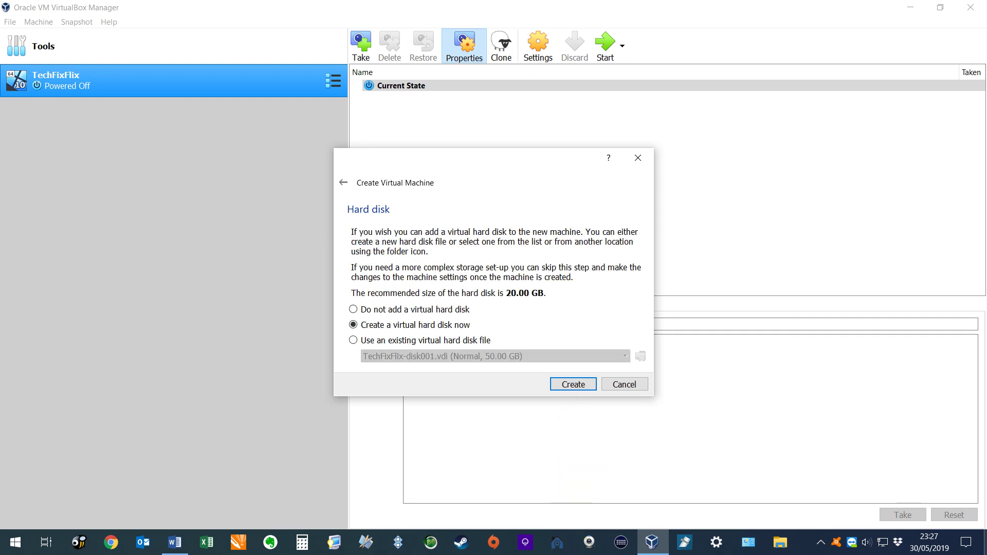
- Create a dynamically allocated 40 GB VDI virtual hard disk for the Mojave machine
key(Return)
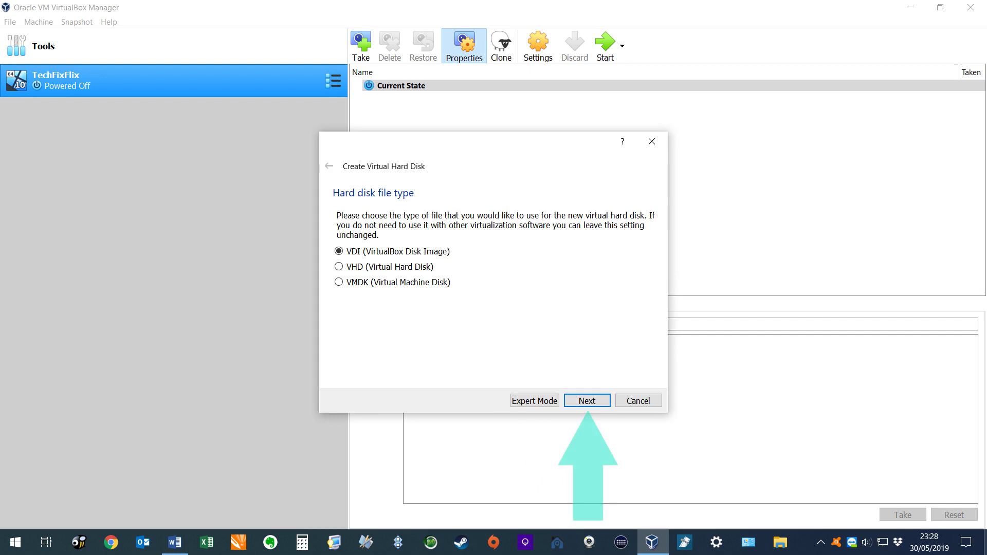
key(Return)
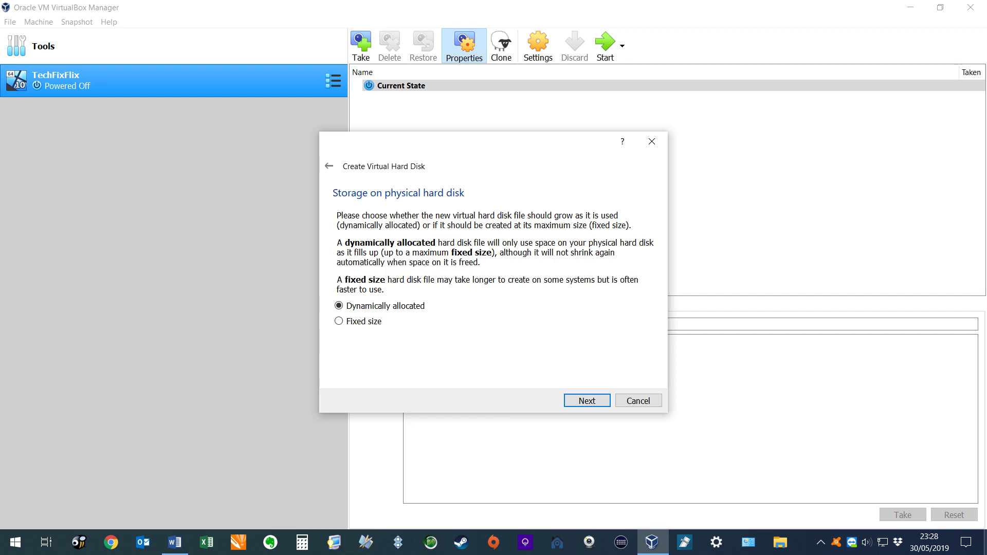
key(Return)
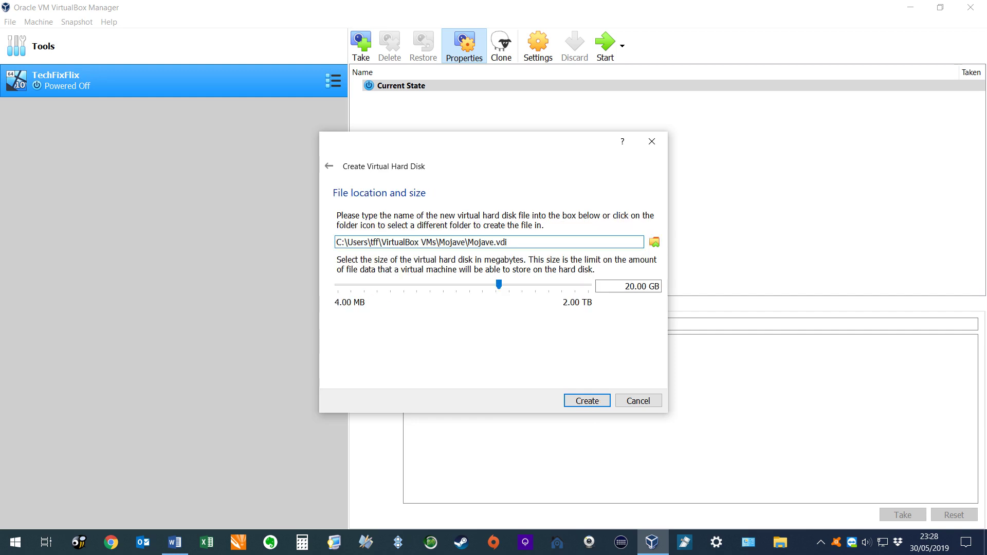
click(630, 286)
key(BackSpace)
text(4)
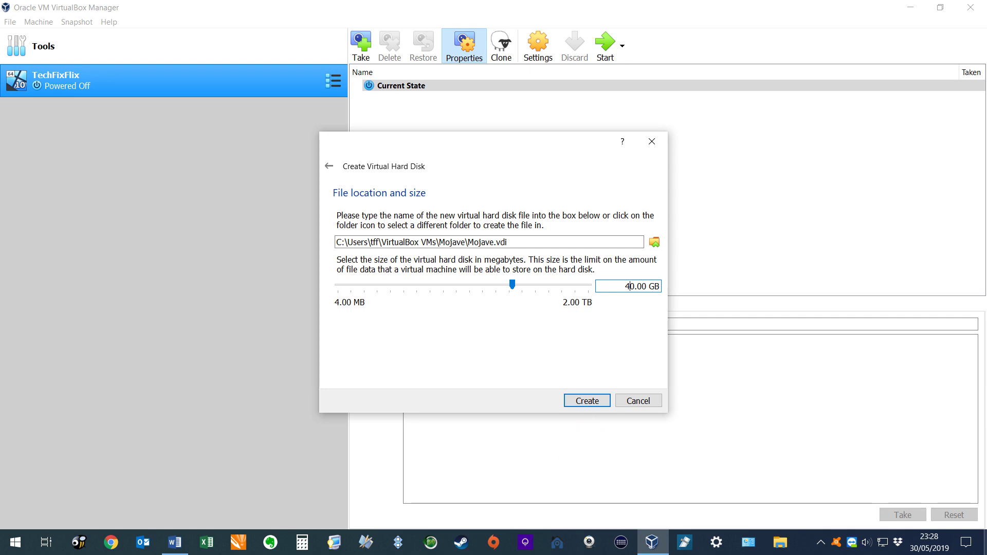
key(Return)
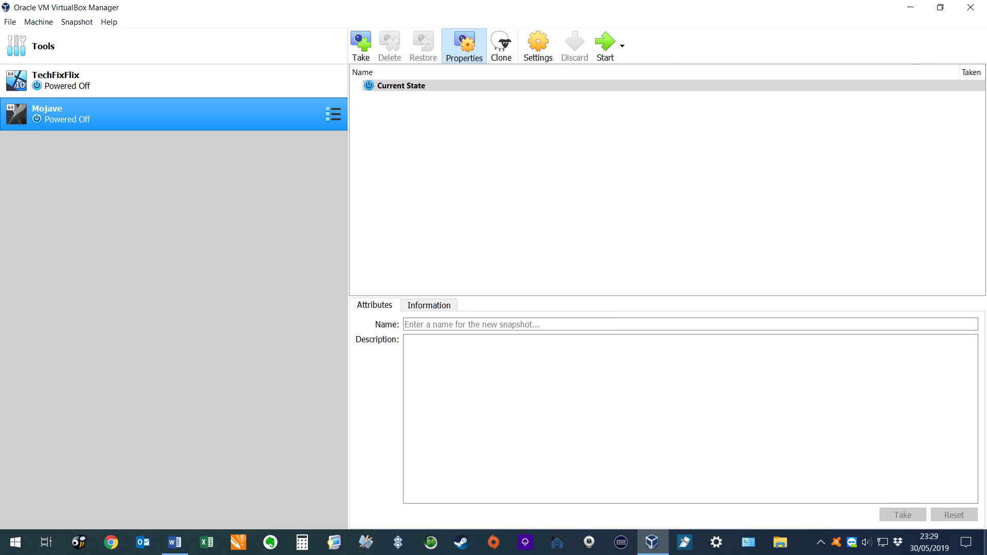
- In the Mojave virtual machine's system settings, remove the floppy drive from the boot order
right_click(243, 110)
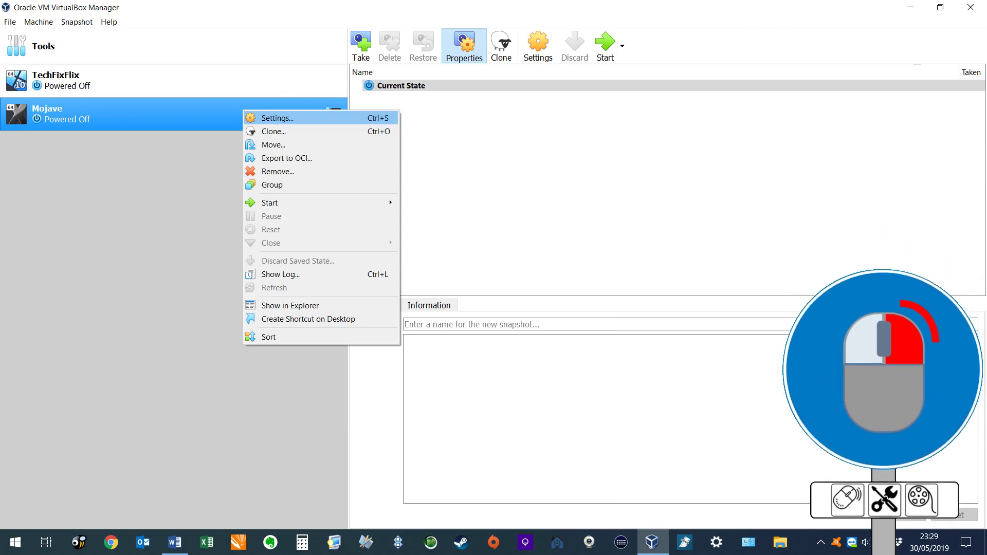
click(278, 117)
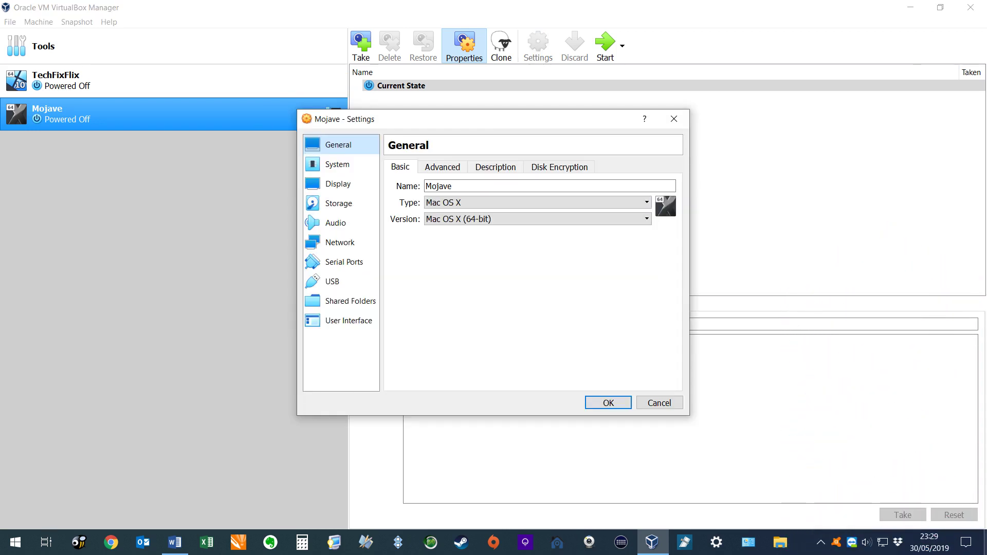
click(337, 164)
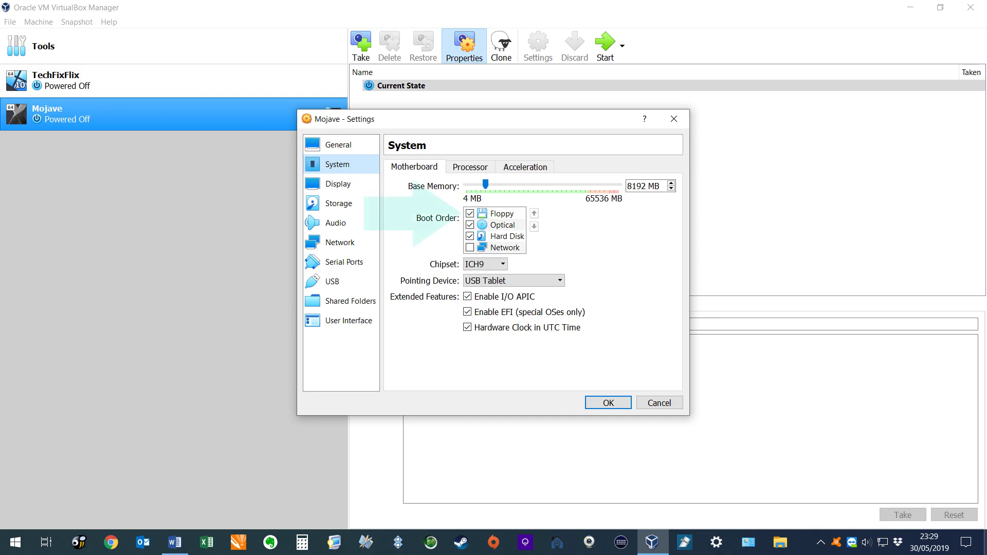
click(469, 214)
- Set the Mojave machine's processor count to 2 and its video memory to 128 MB
click(470, 167)
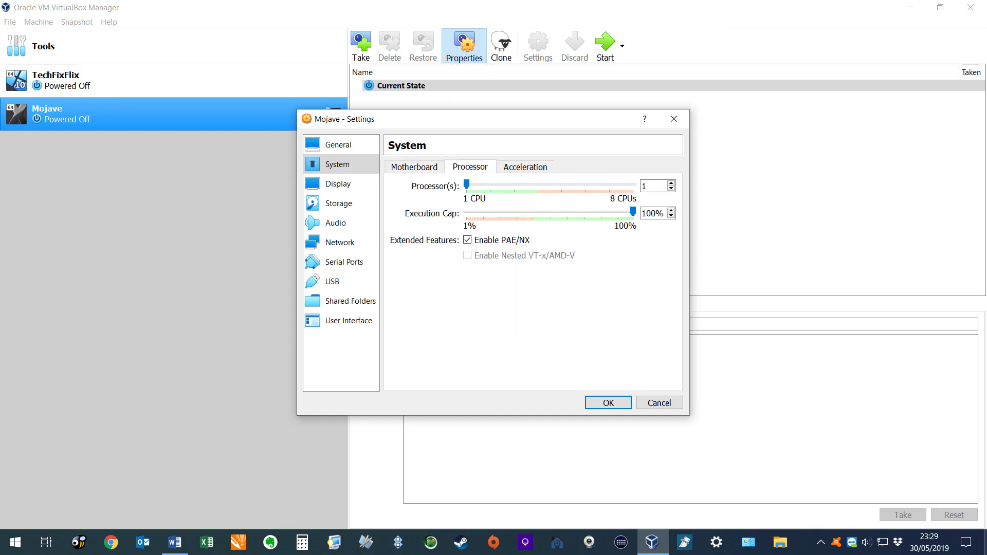
key(Up)
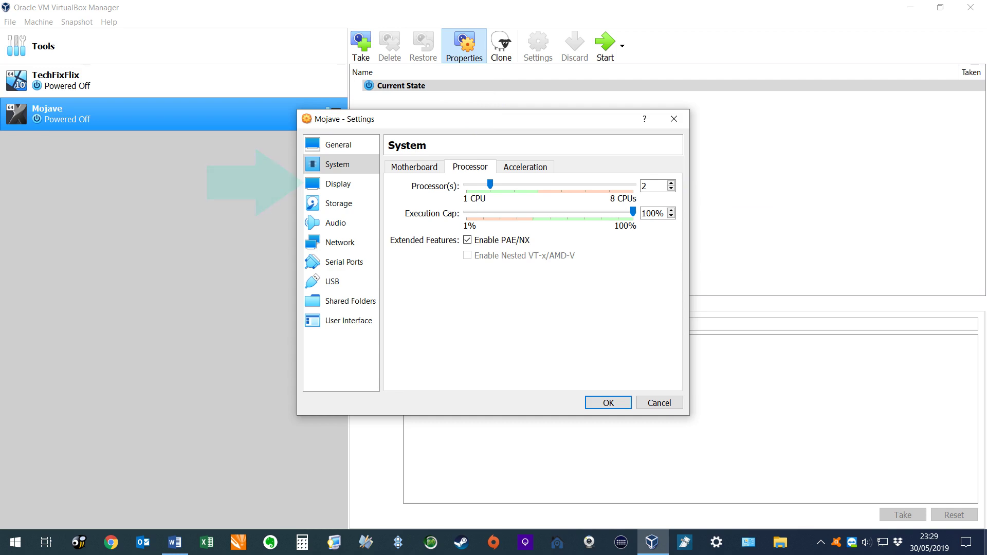
click(338, 184)
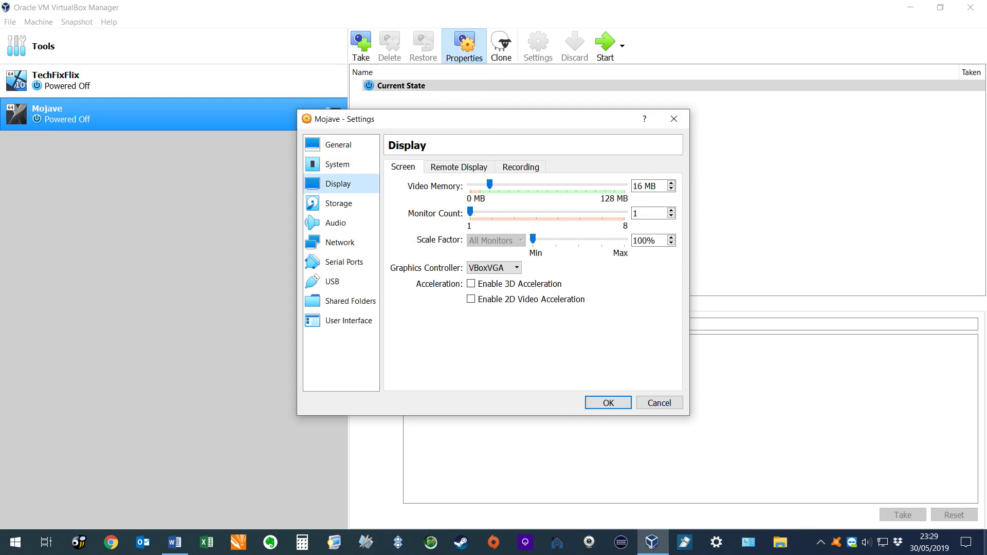
key(End)
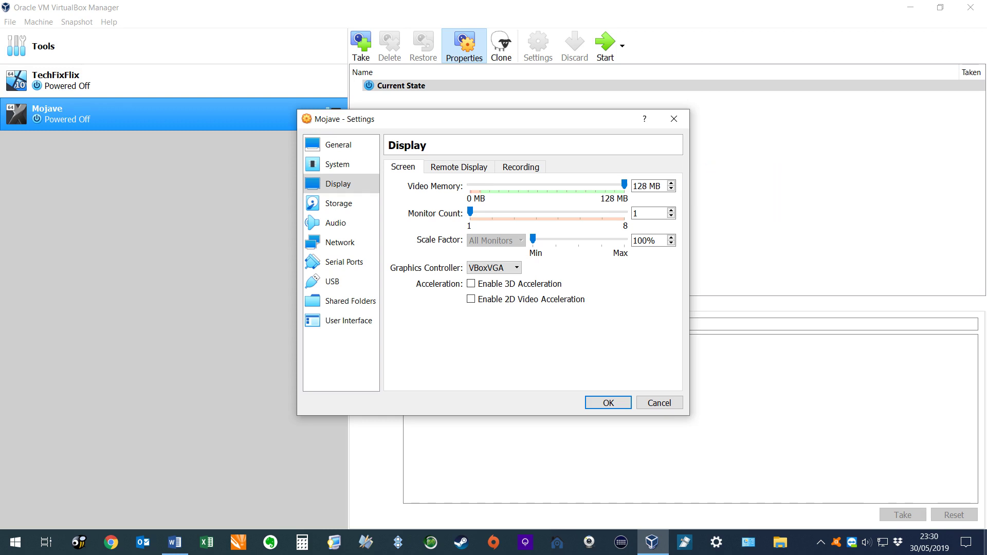
- For the Mojave machine's empty SATA optical drive, open the selection of a virtual optical disk file
click(339, 203)
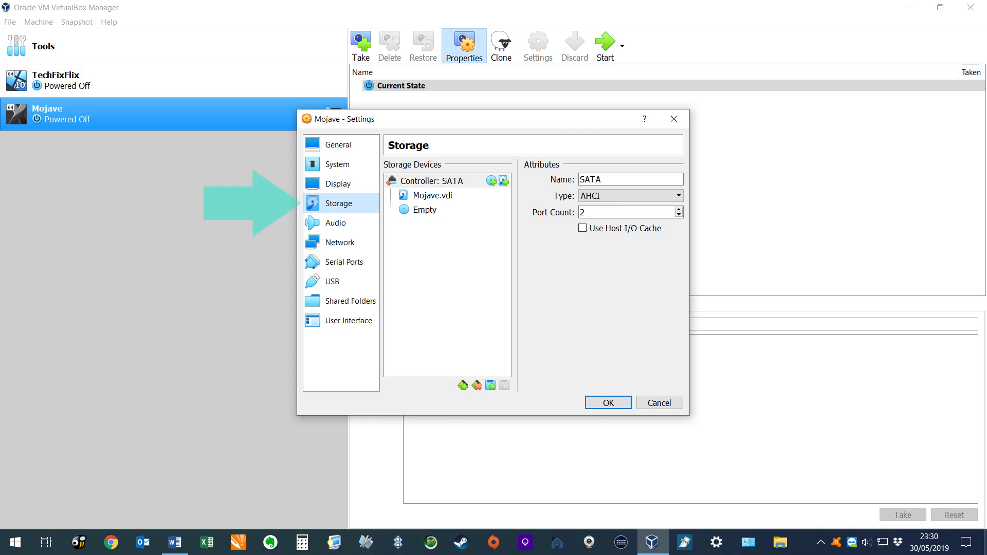
click(425, 210)
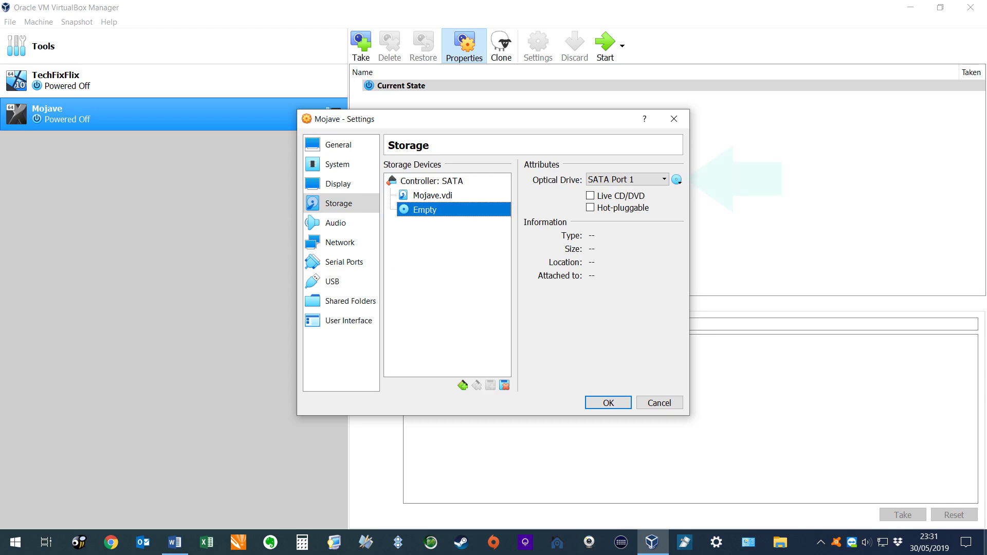
click(676, 179)
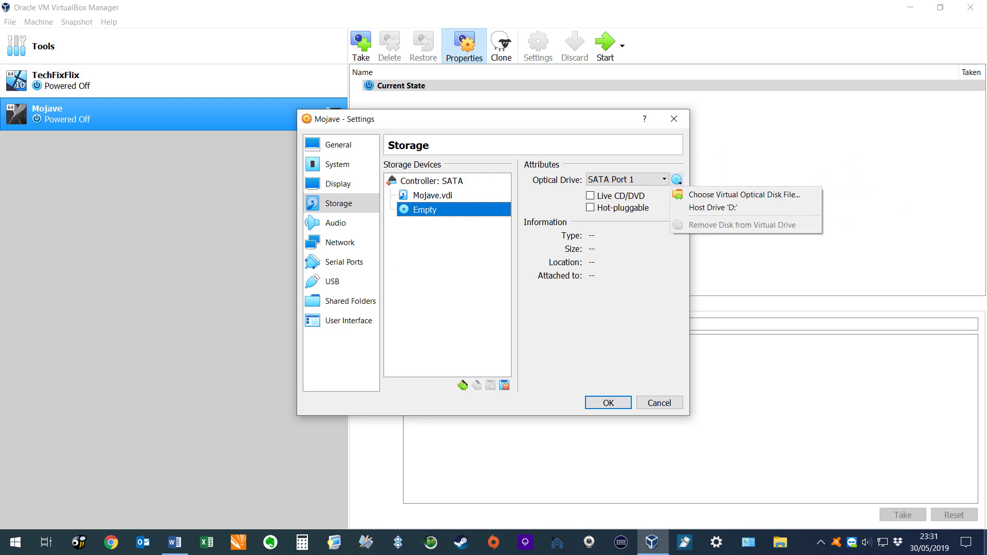
click(744, 194)
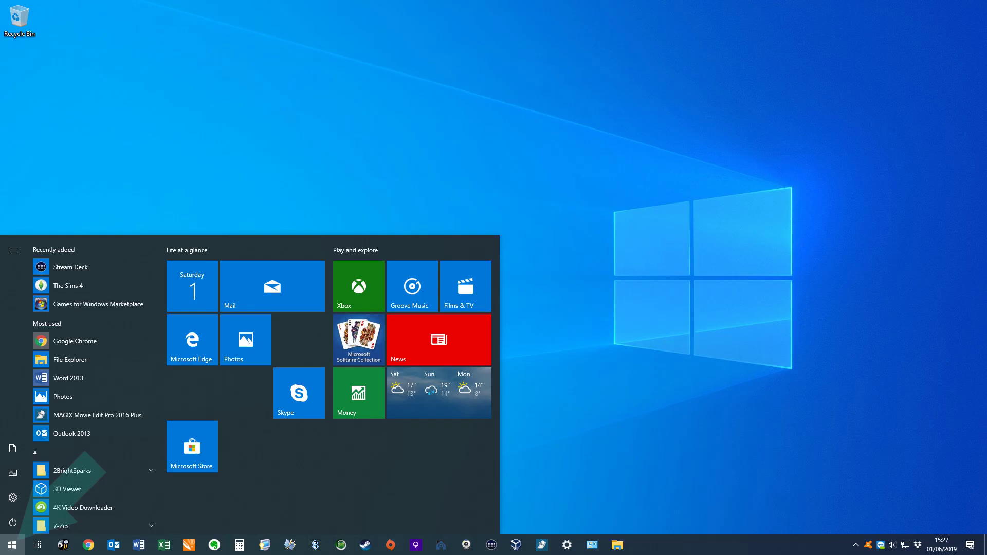
- Open Command Prompt as administrator and allow it to make changes to the device
text(cmd)
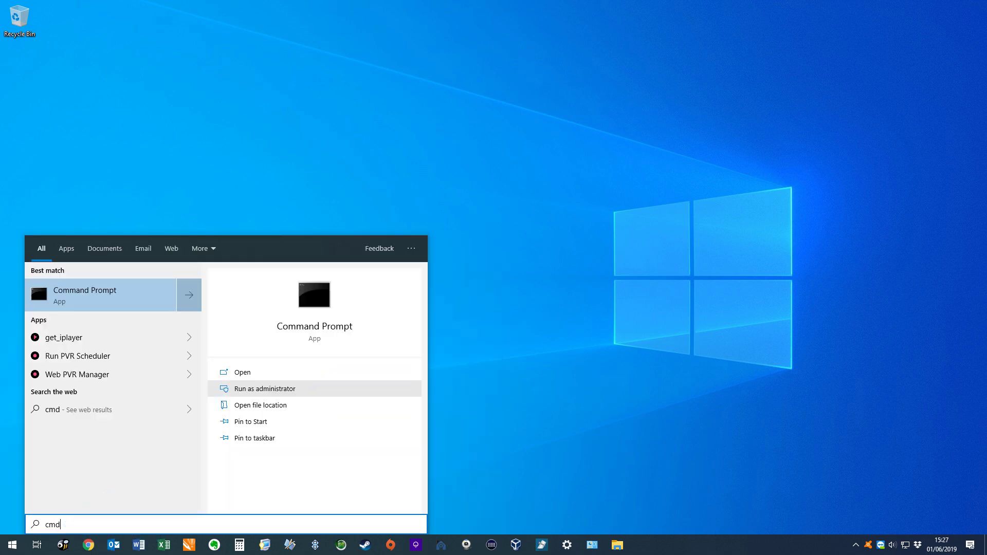
key(Return)
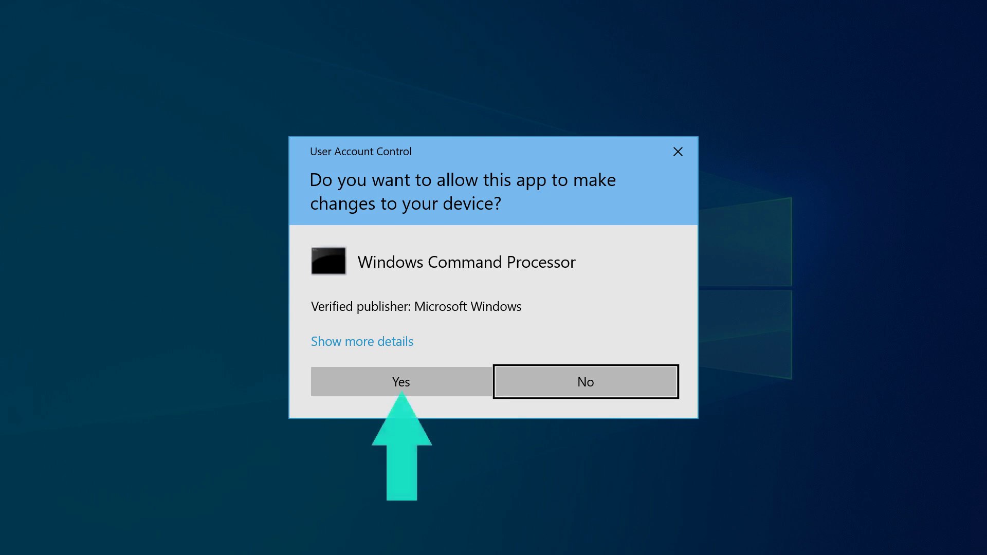
key(alt+y)
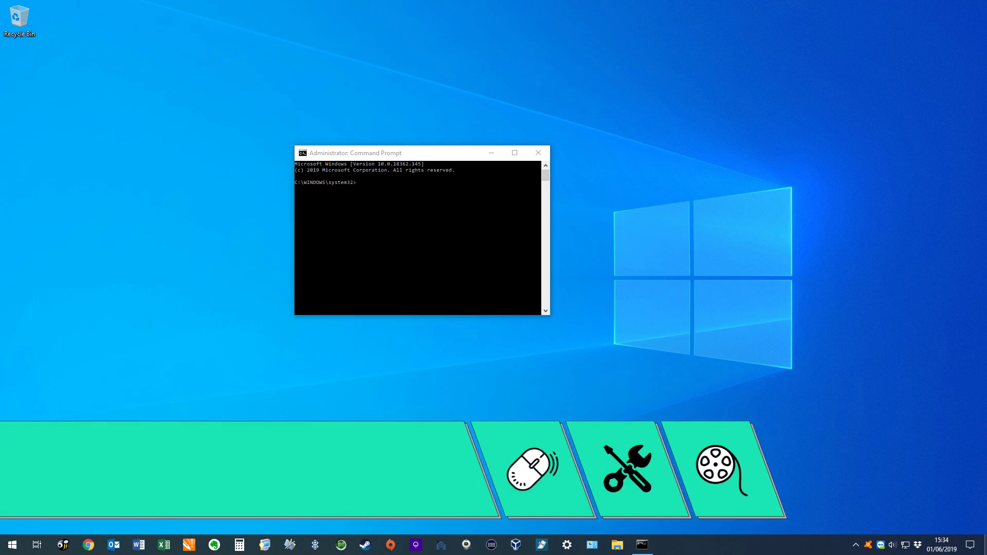
text(cd "C:\Program Files\Oracle\VirtualBox")
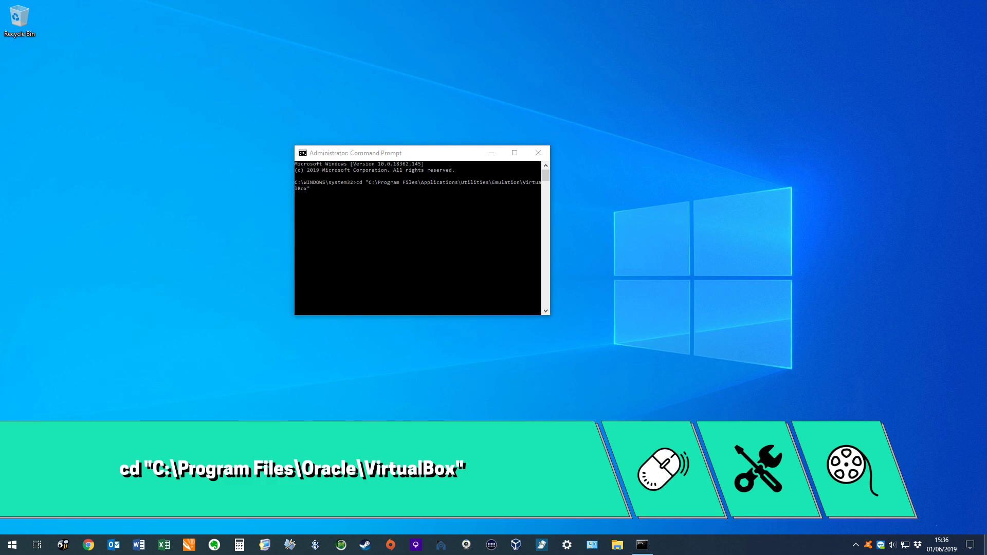
key(Return)
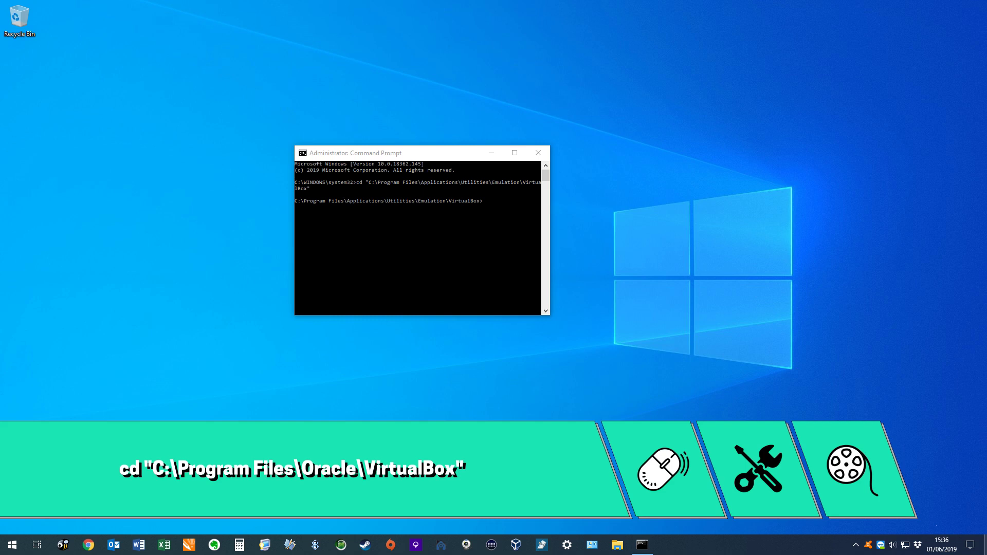
key(ctrl+v)
key(Return)
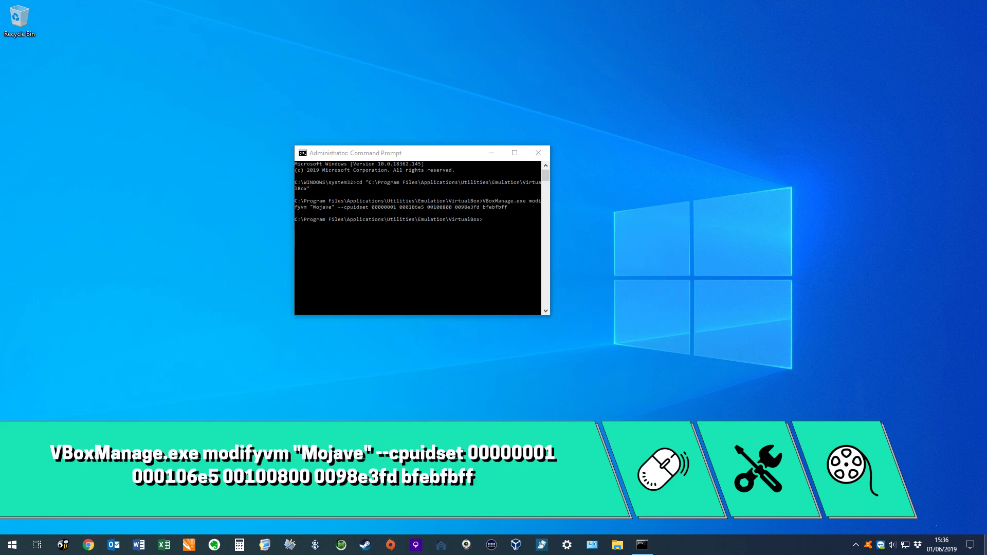
- With VBoxManage setextradata, set Mojave's efi/0 Config values: DmiSystemProduct "iMac11,3", DmiSystemVersion "1.0" and DmiBoardProduct "Iloveapple"
text(VBoxManage setextradata "Mojave" "VBoxInternal/Devices/efi/0/Config/DmiSystemProduct" "iMac11,3")
key(Return)
text(VBoxManage setextradata "Mojave" "VBoxInternal/Devices/efi/0/Config/DmiSystemVersion" "1.0")
key(Return)
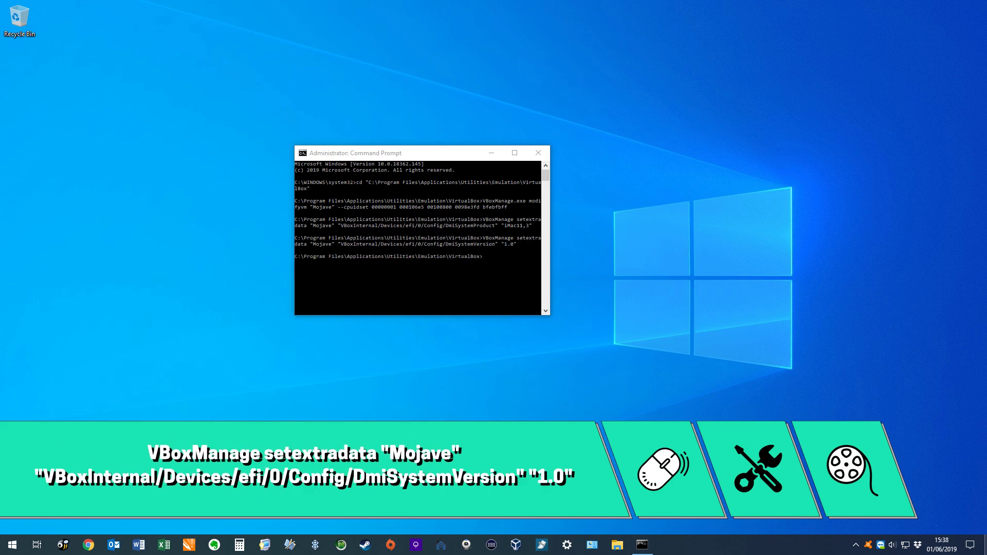
text(VBoxManage setextradata "Mojave" "VBoxInternal/Devices/efi/0/Config/DmiBoardProduct" "Iloveapple")
key(Return)
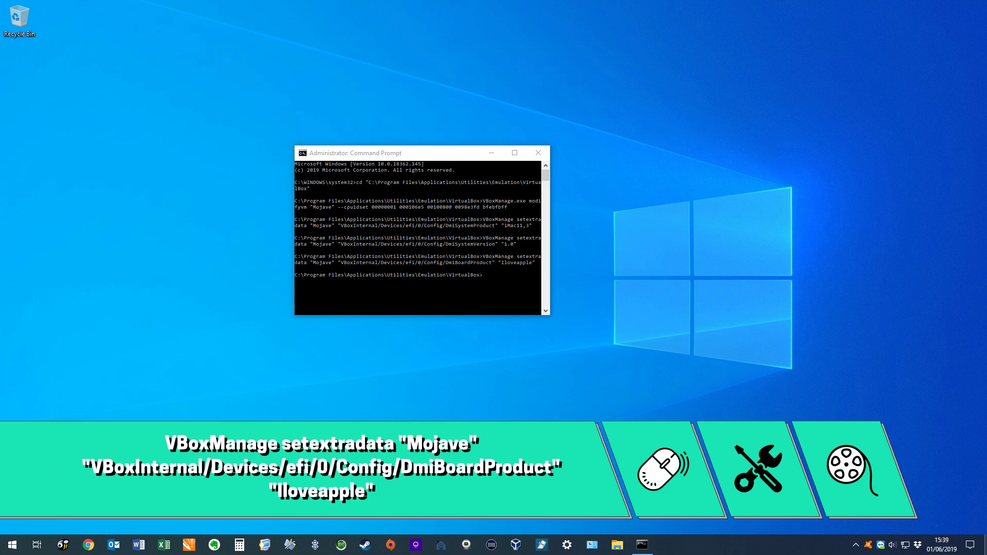
- With VBoxManage setextradata, enter the SMC DeviceKey for Mojave and set VBoxInternal/Devices/smc/0/Config/GetKeyFromRealSMC to 1
text(VBoxManage setextradata "Mojave" "VBoxInternal/Devices/smc/0/Config/DeviceKey" "ourhardworkbythesewordsguardedpleasedontsteal(c)AppleComputerInc")
key(Return)
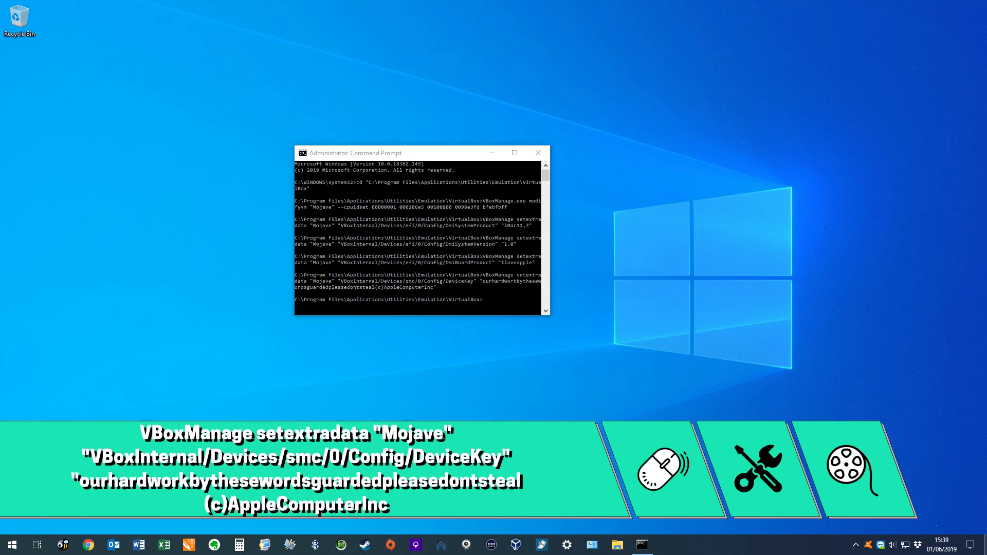
text(VBoxManage setextradata "Mojave" "VBoxInternal/Devices/smc/0/Config/GetKeyFromRealSMC" 1)
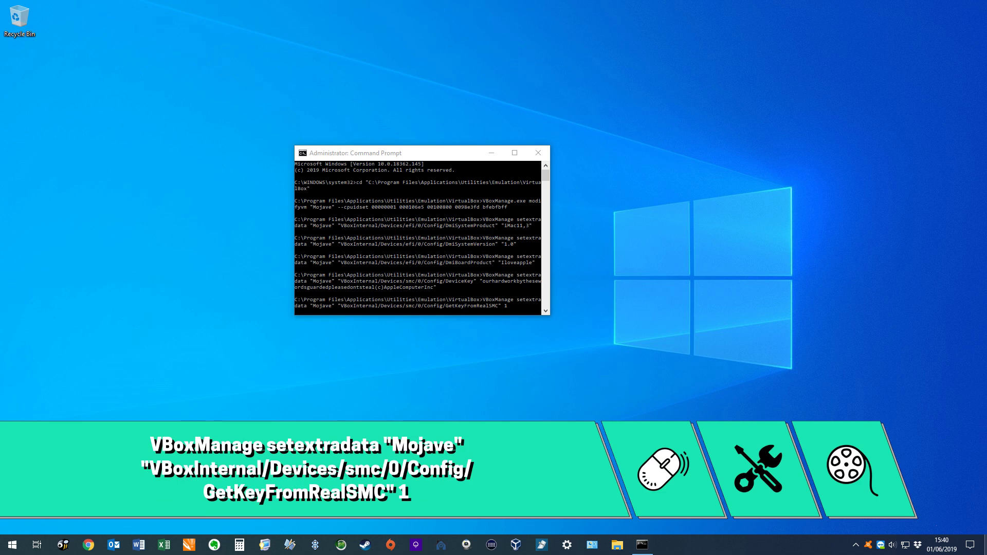
key(Return)
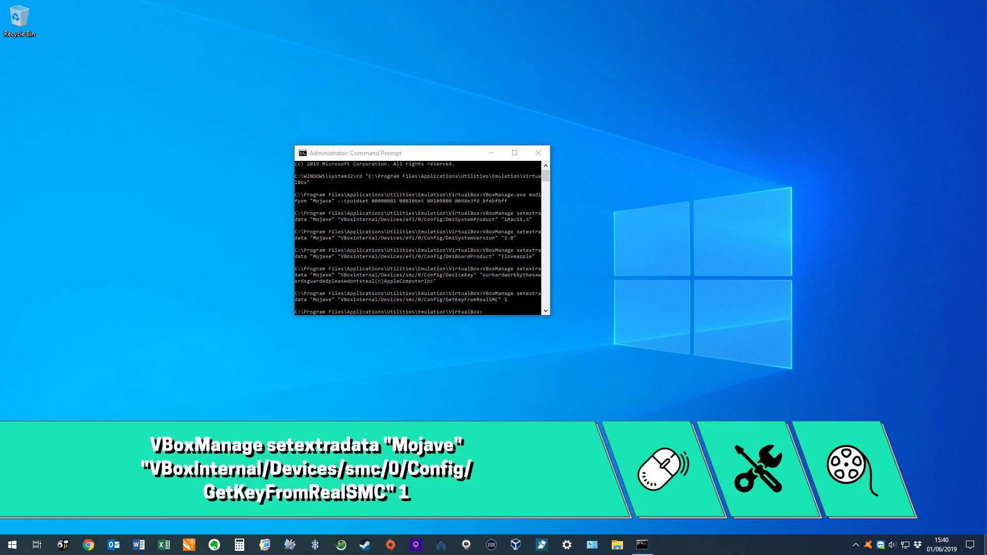
- Set Mojave's VBoxInternal2/EfiGraphicsResolution extra data to "1920x1080" with VBoxManage
text(VBoxManage setextradata "Mojave" "VBoxInternal2/EfiGraphicsResolution" "1920x1080")
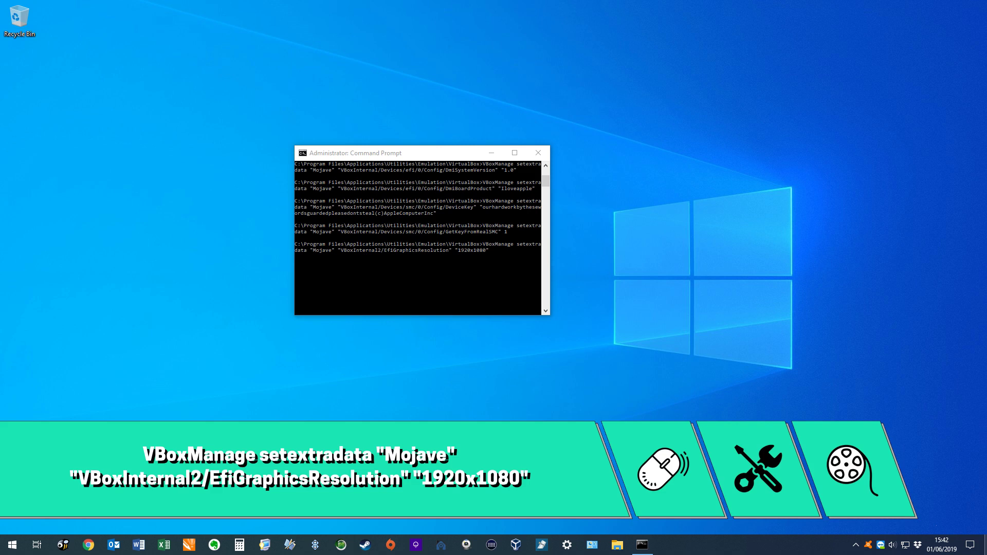
key(Return)
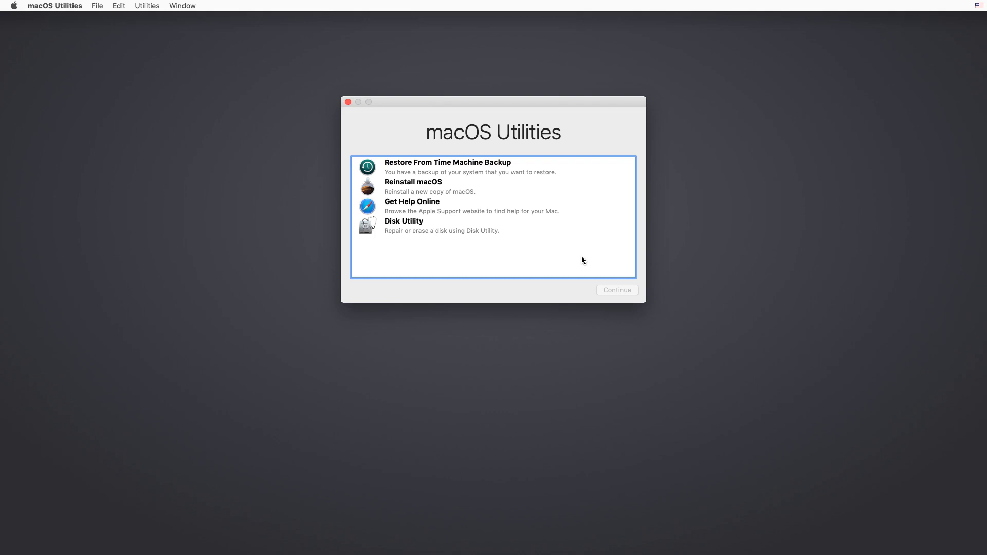
key(Down)
key(Down)
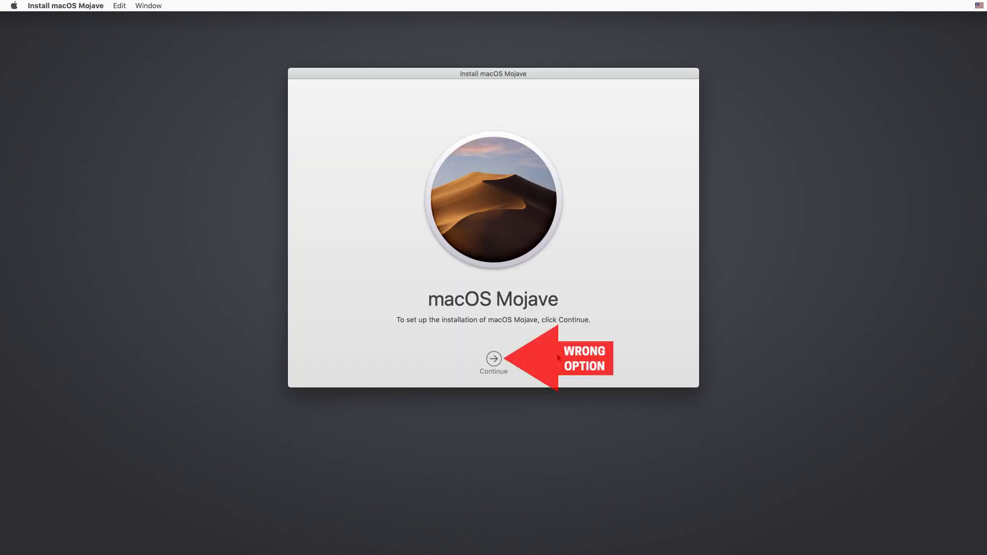
key(Return)
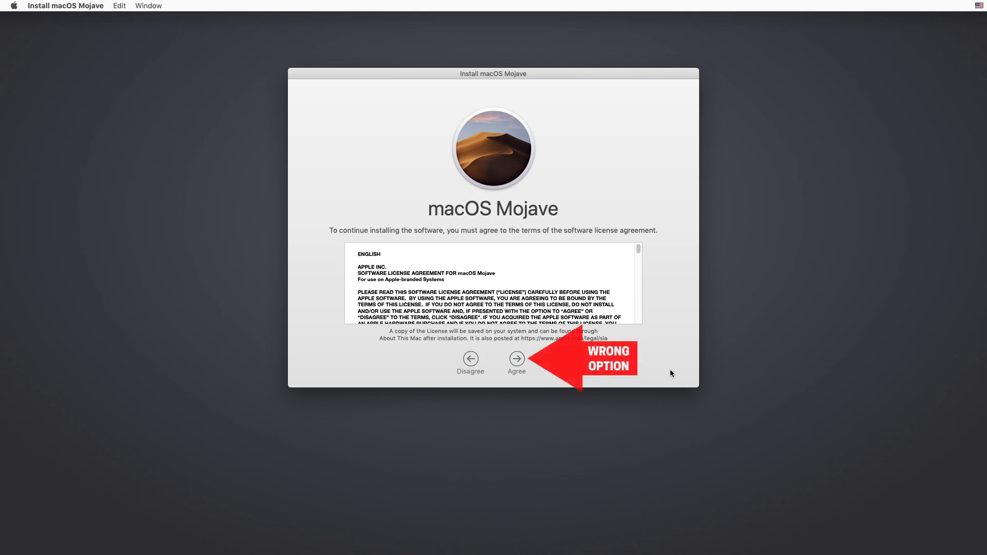
click(505, 363)
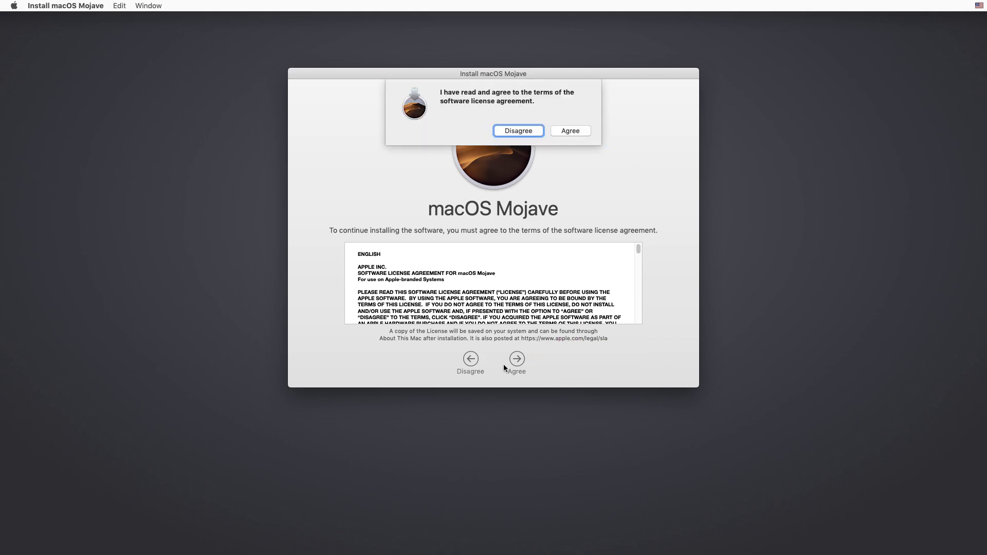
key(Return)
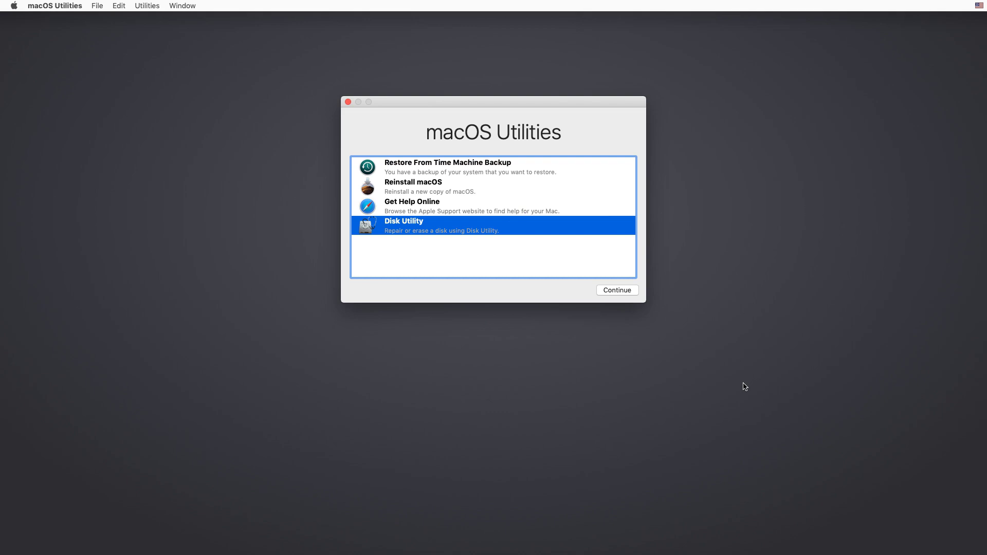
- Use Disk Utility to erase VBOX HARDDISK Media as MacintoshHD, Mac OS Extended (Journaled) with GUID Partition Map, and show all devices
key(Return)
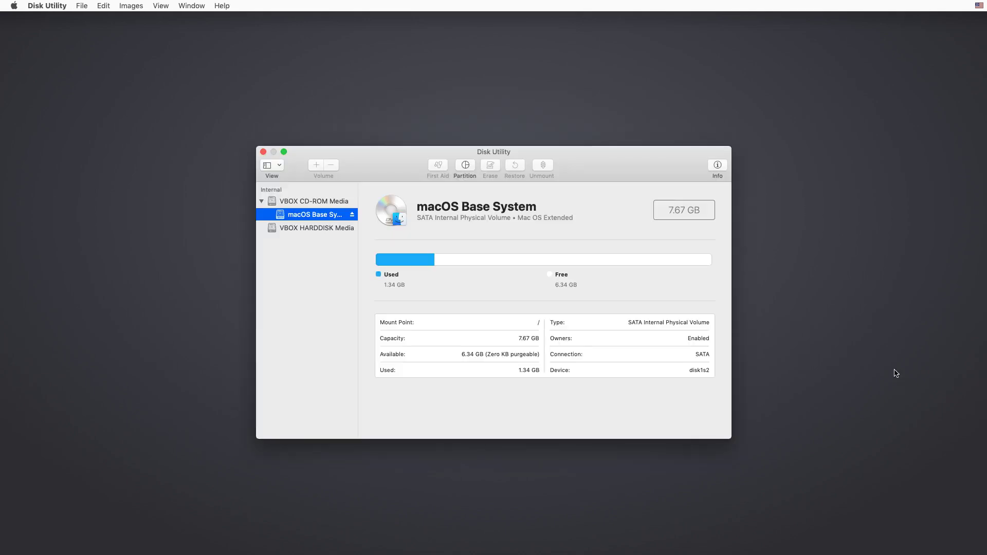
key(Down)
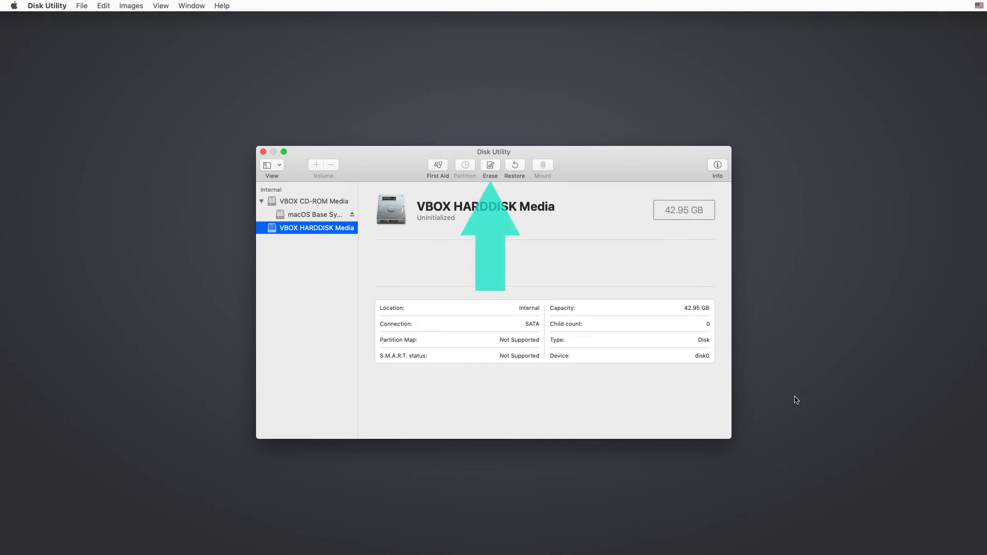
click(491, 165)
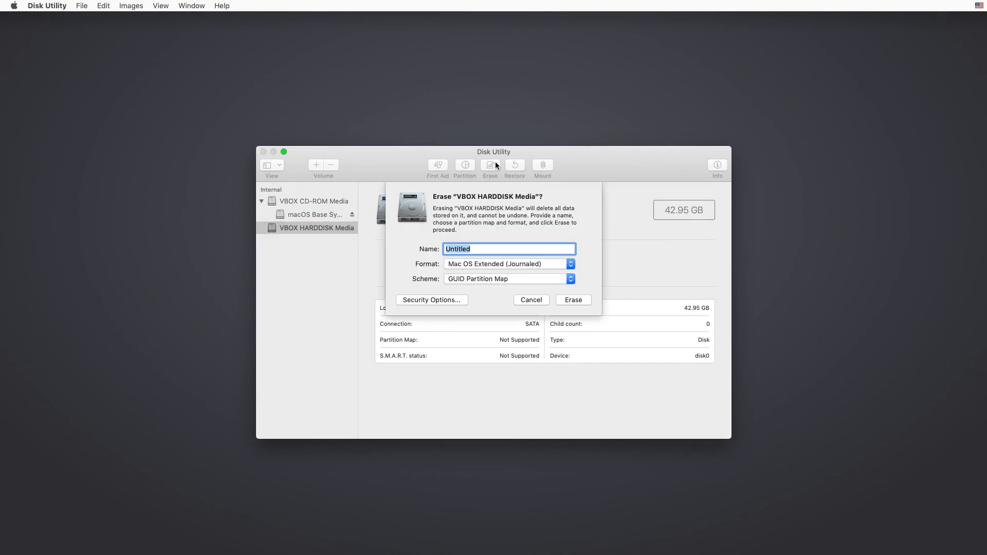
text(MacintoshHD)
click(582, 301)
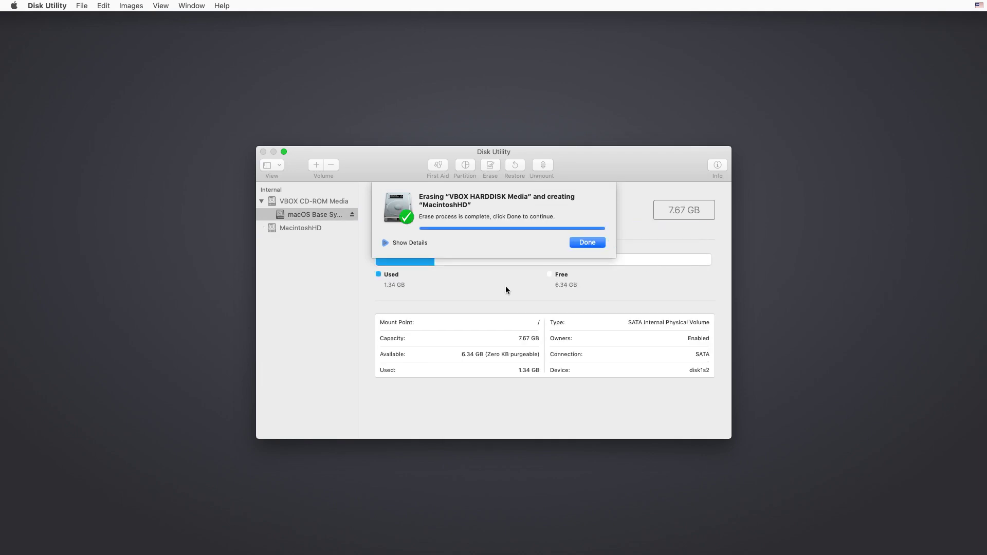
click(587, 242)
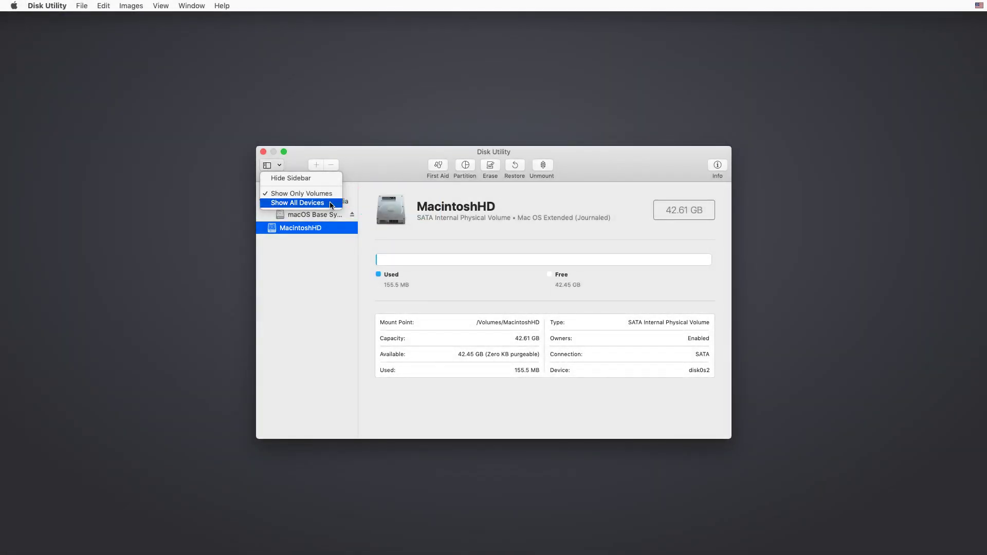
click(331, 204)
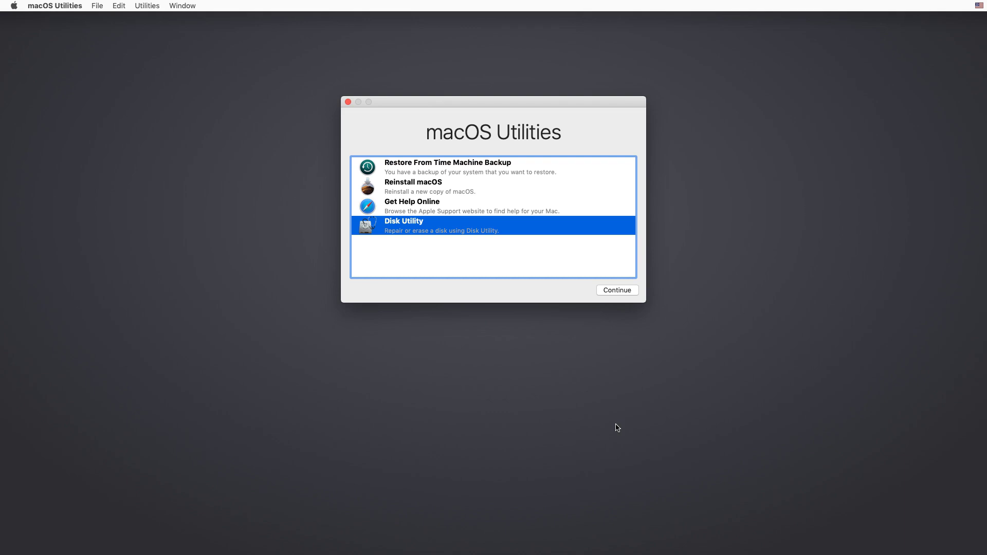
- Run Reinstall macOS and install macOS Mojave on the MacintoshHD disk
key(Up)
key(Up)
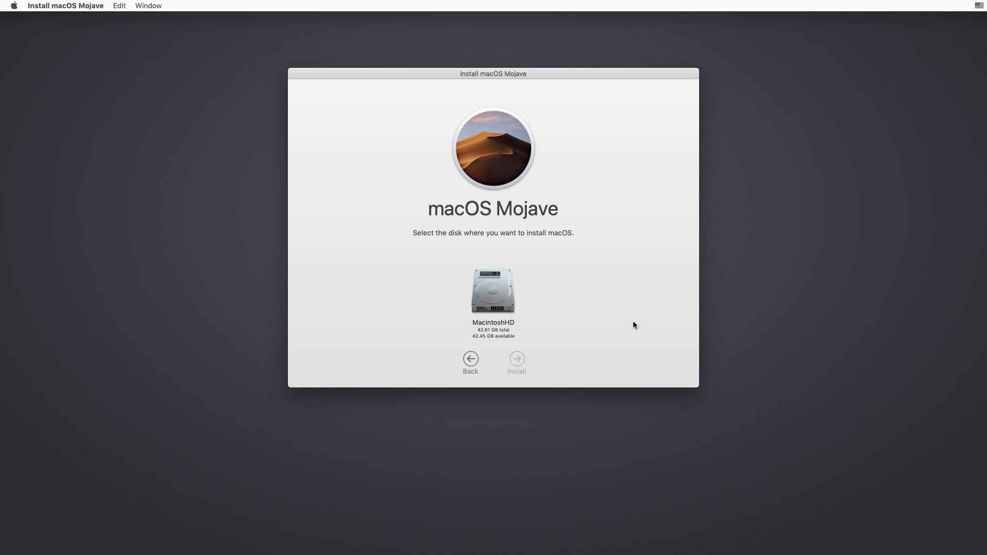
click(486, 304)
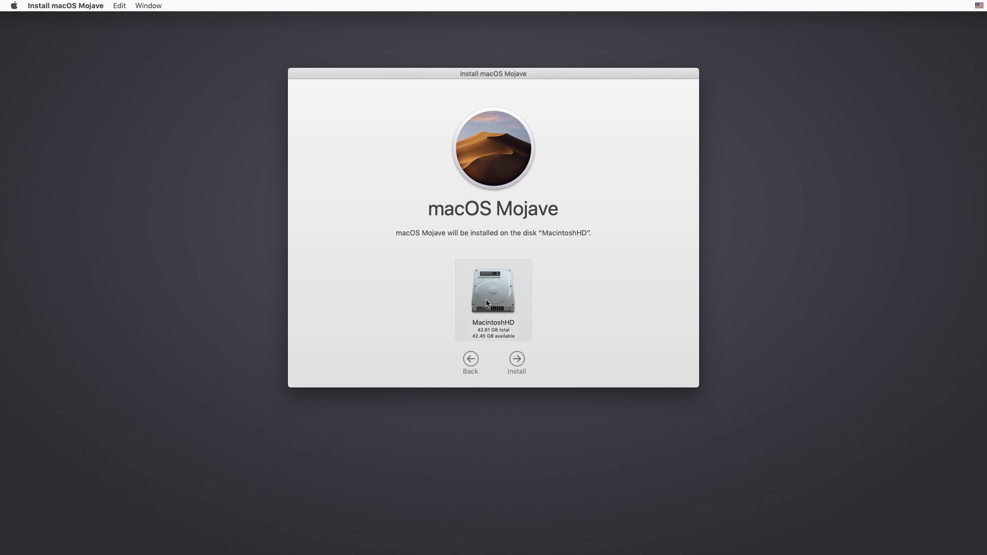
click(518, 360)
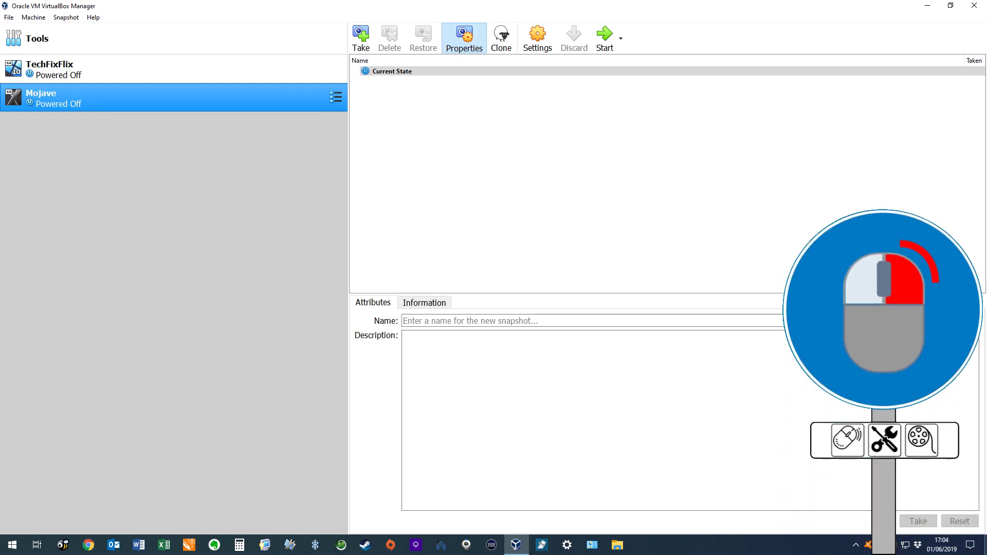
- In the Mojave virtual machine's storage settings, remove Mojave.iso from the optical drive on SATA Port 1
right_click(220, 90)
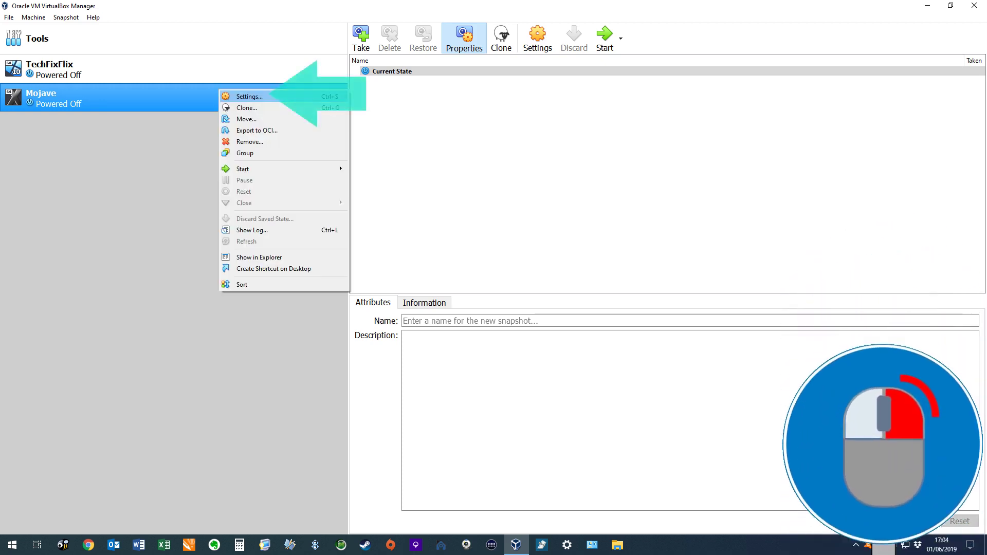
click(242, 96)
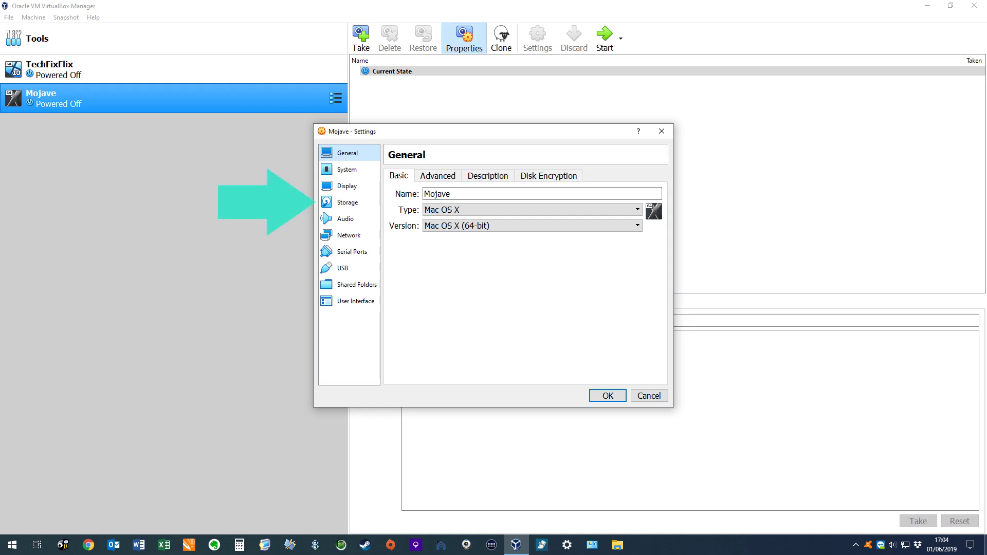
click(347, 202)
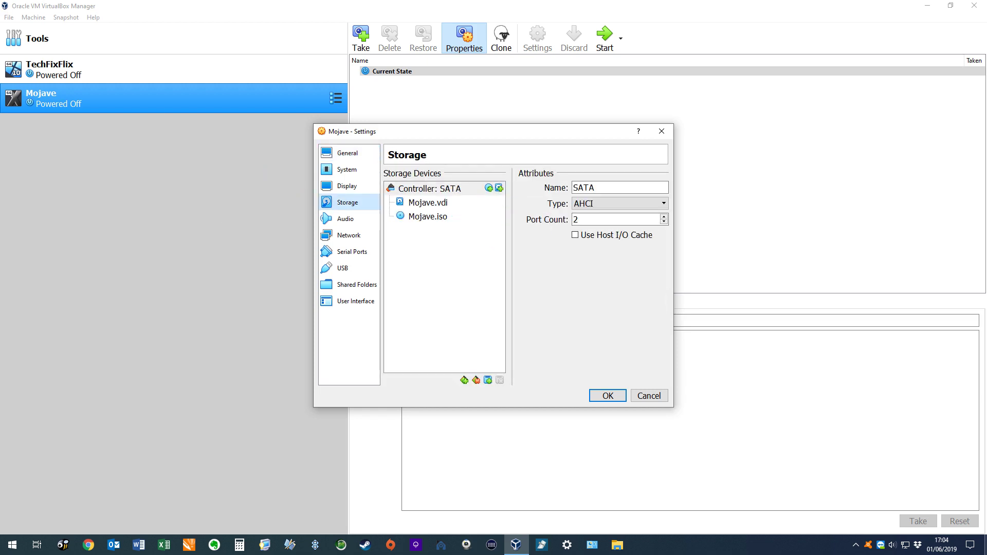
click(428, 216)
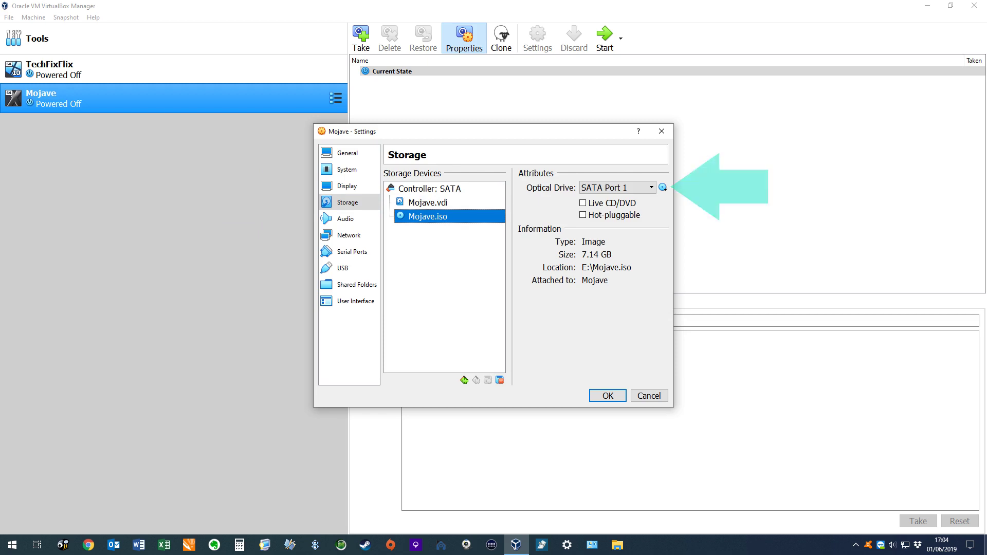
click(663, 188)
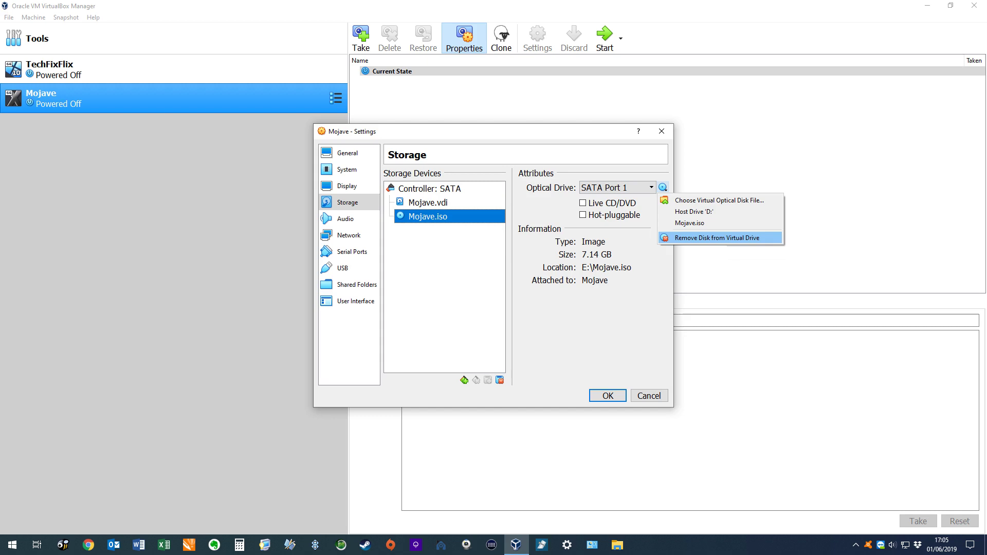
key(Return)
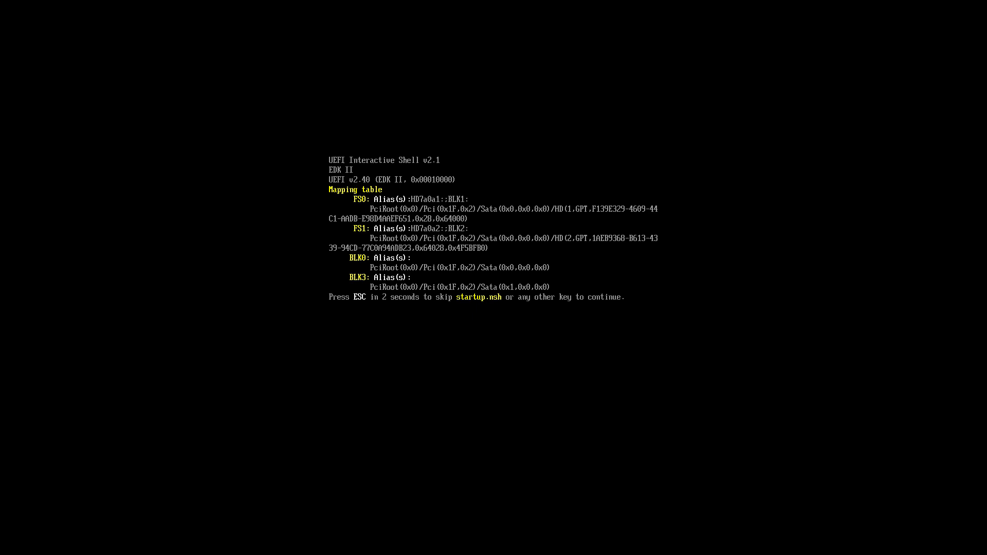
- Skip startup.nsh, exit the UEFI Interactive Shell and enter the Boot Maintenance Manager
key(Escape)
text(exit)
key(Return)
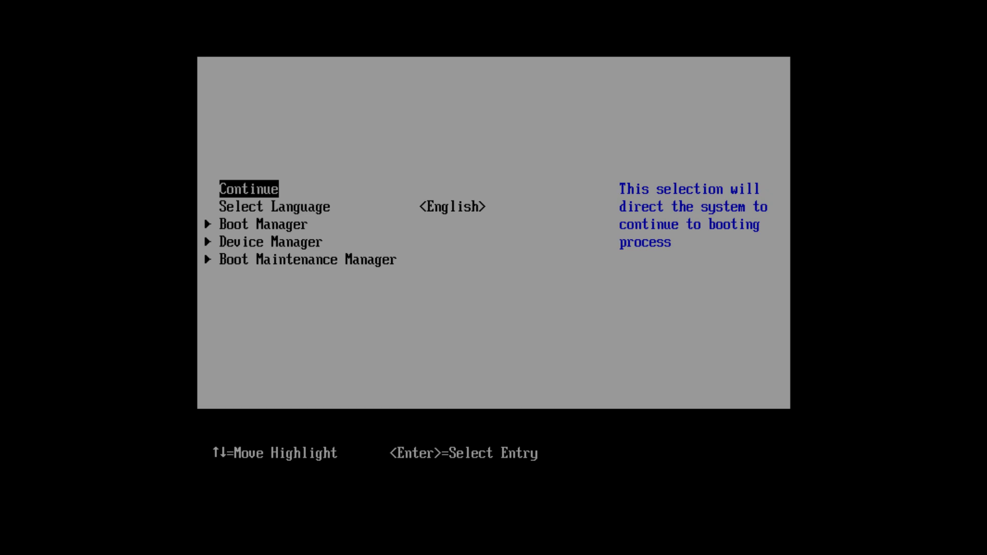
key(Down)
key(Down)
key(Down)
key(Down)
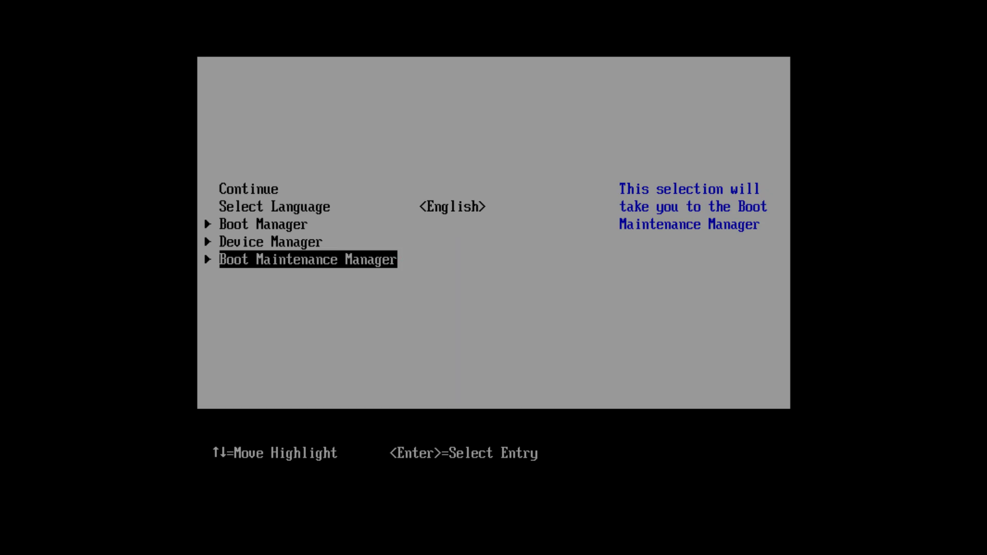
key(Return)
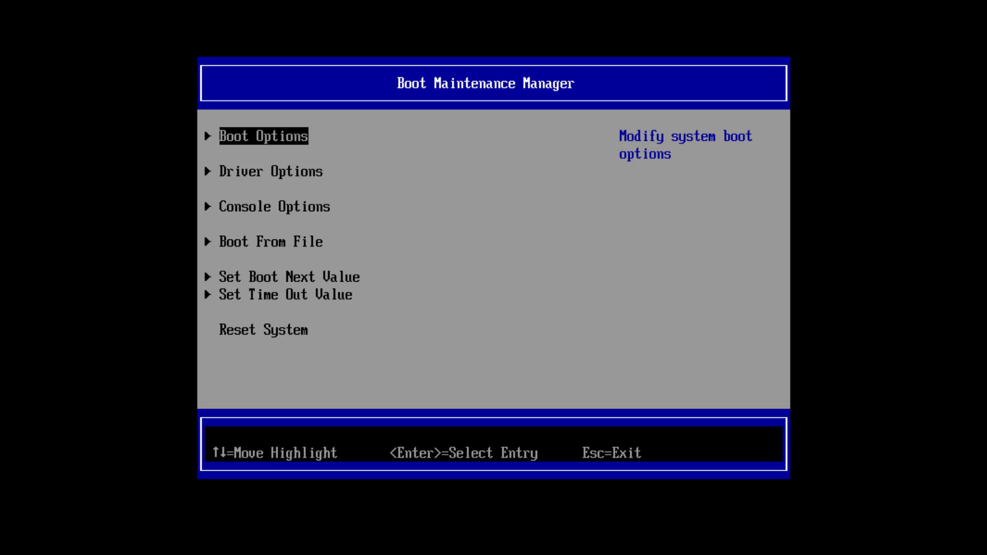
- Boot from the file macOS Install Data/Locked Files/Boot Files/boot.efi on the second GPT partition of the virtual disk
key(Down)
key(Down)
key(Down)
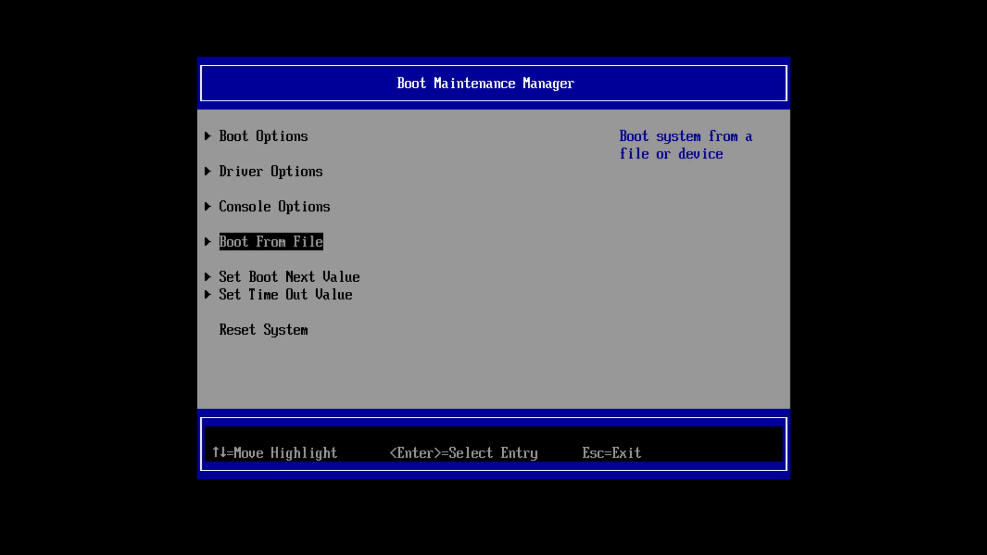
key(Return)
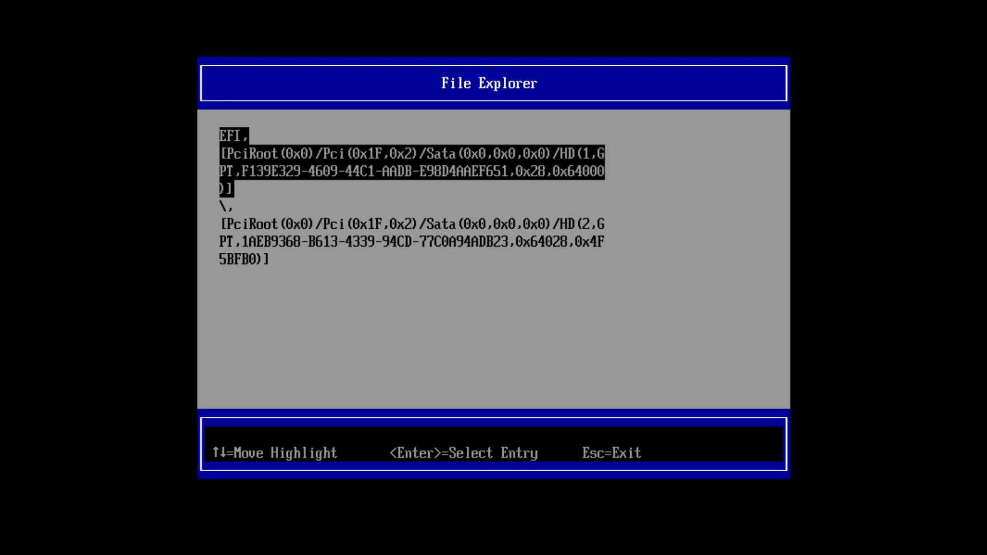
key(Down)
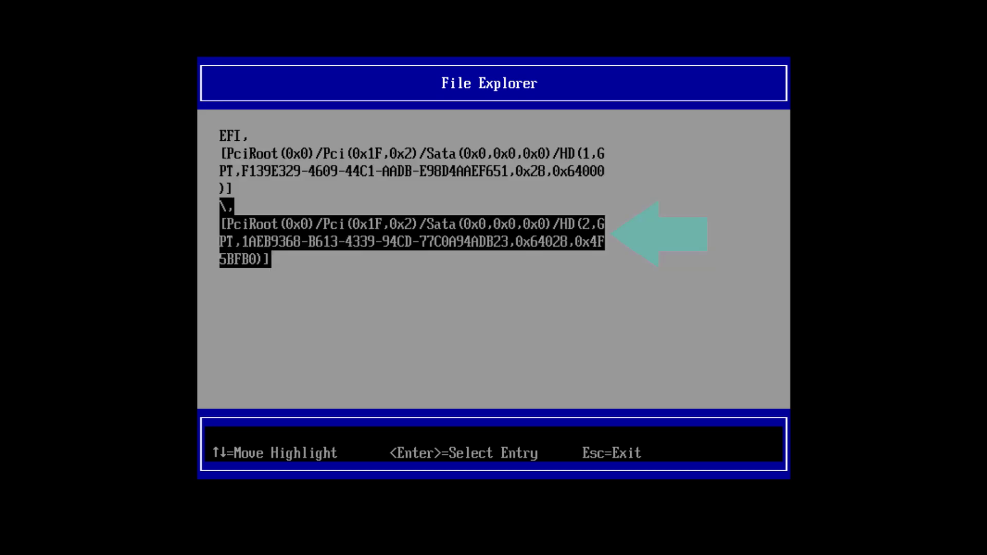
key(Return)
key(Down)
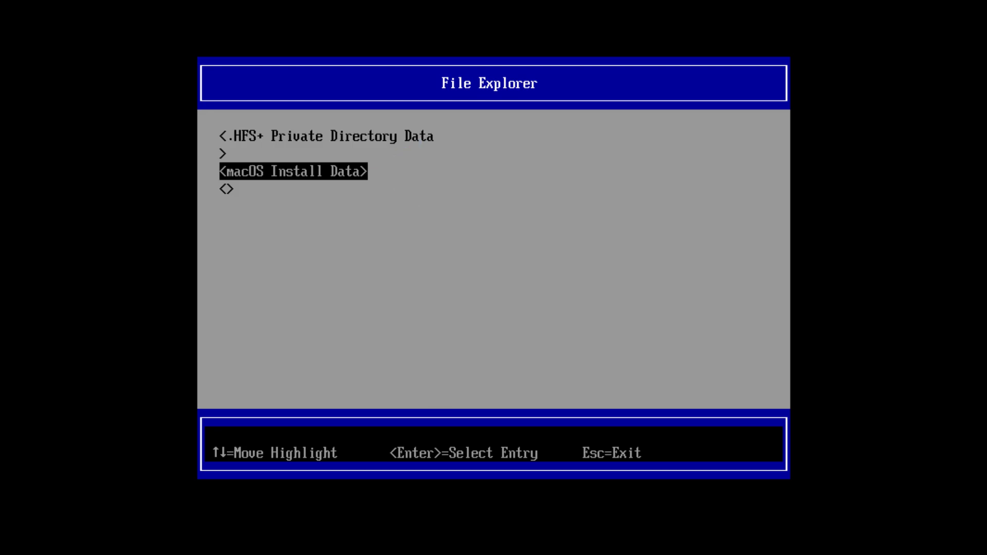
key(Return)
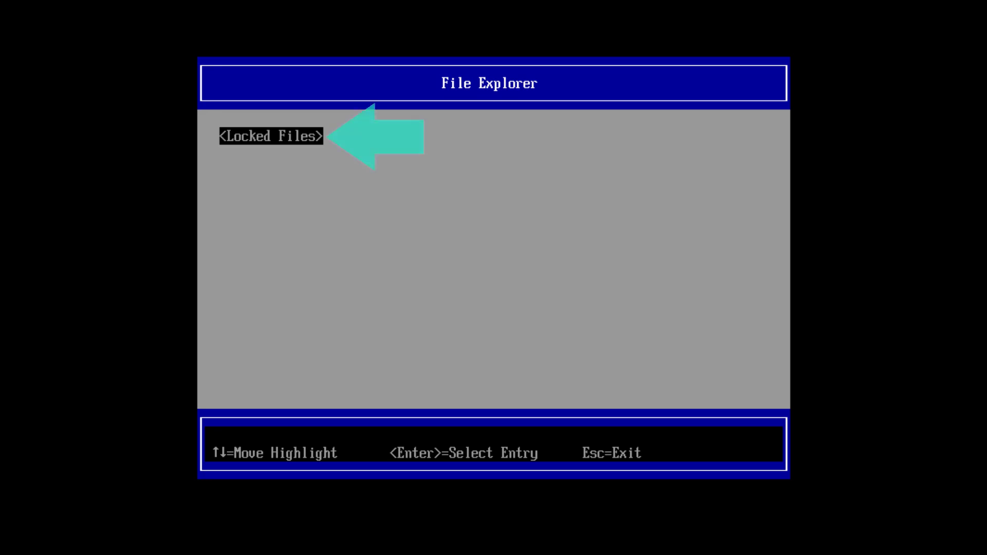
key(Return)
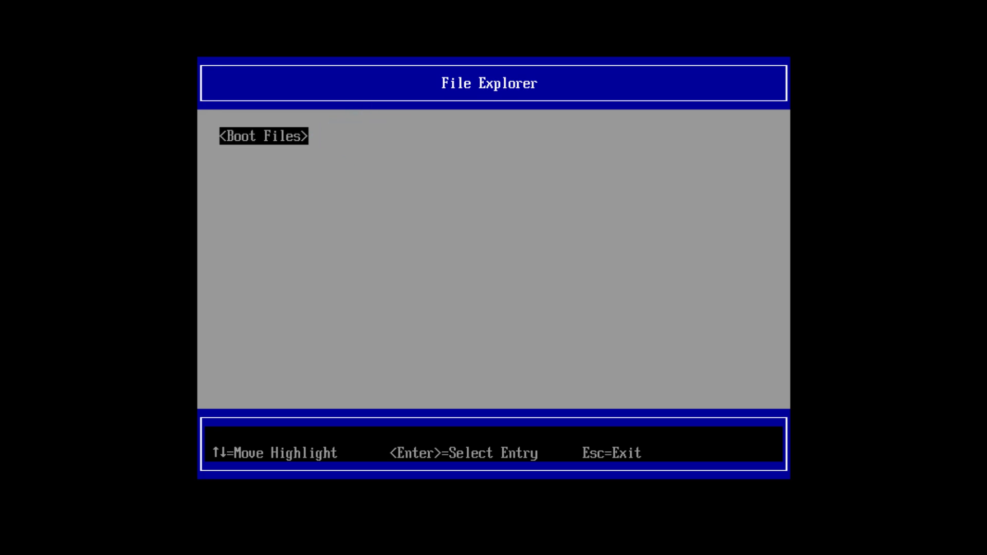
key(Return)
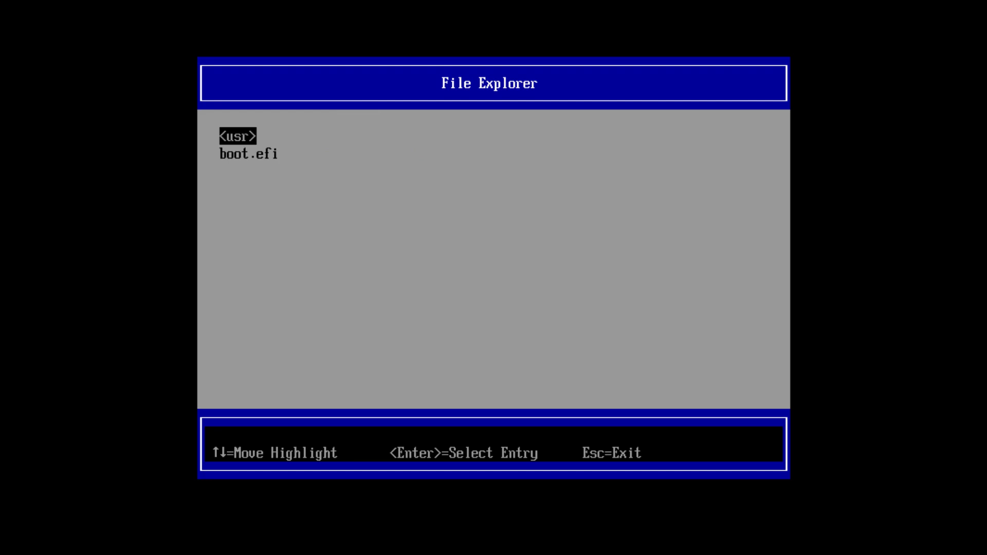
key(Down)
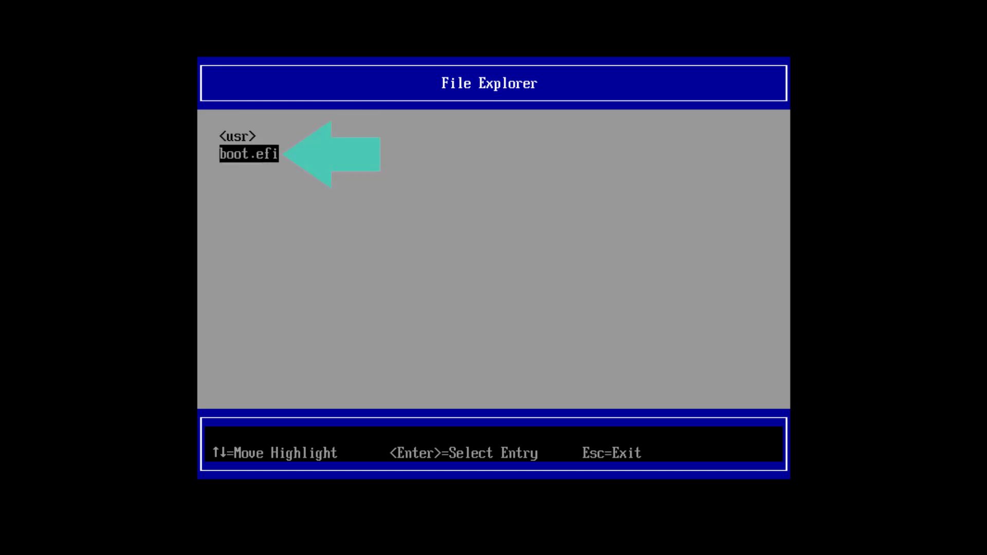
key(Return)
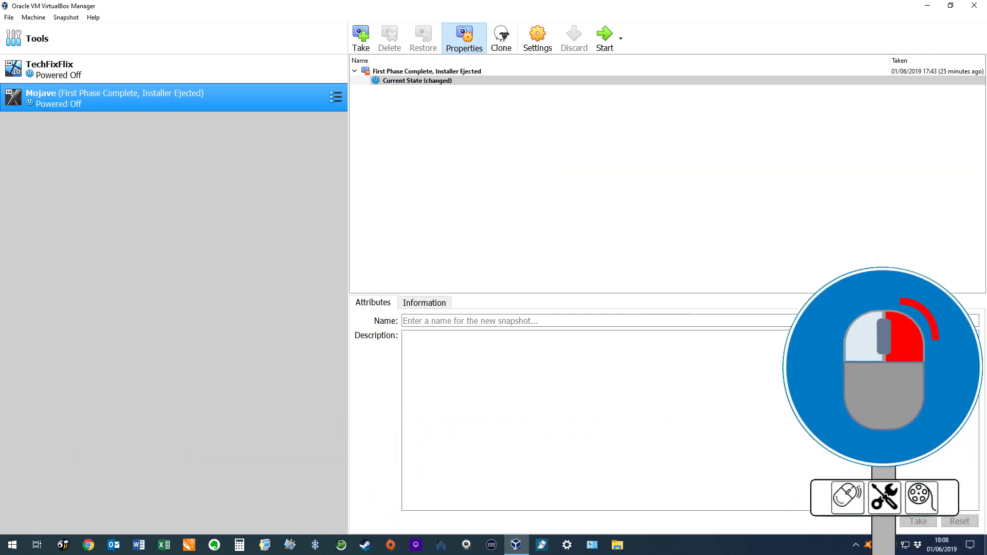
- In the Mojave virtual machine's storage settings, load the TheTechBlogger_APFSEfi disc image from Local Disk (E:) into the empty optical drive
right_click(215, 94)
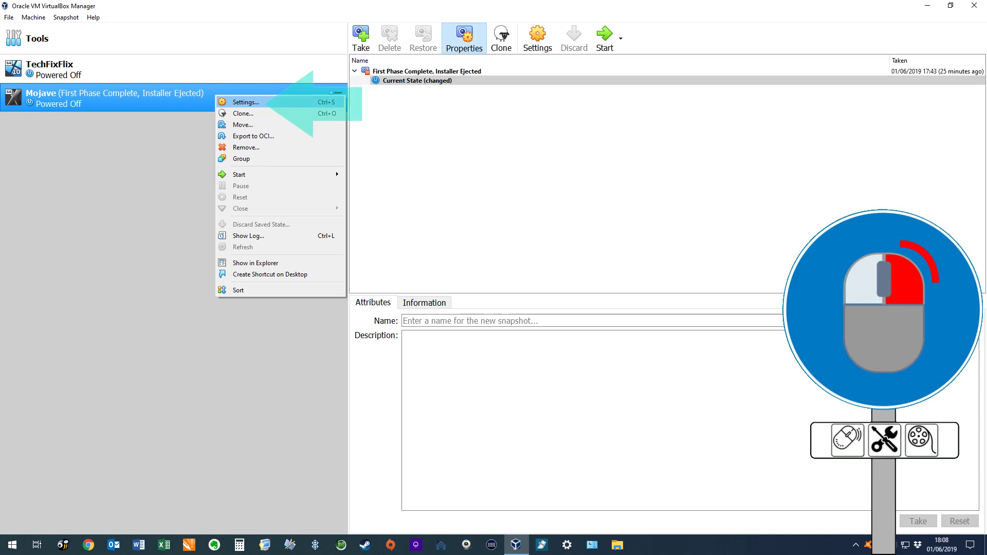
click(237, 101)
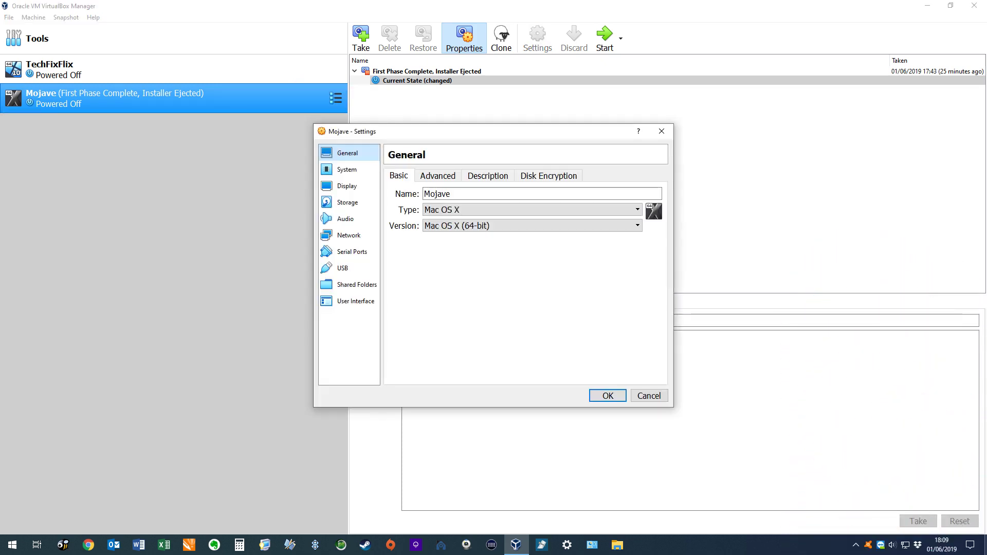
click(348, 203)
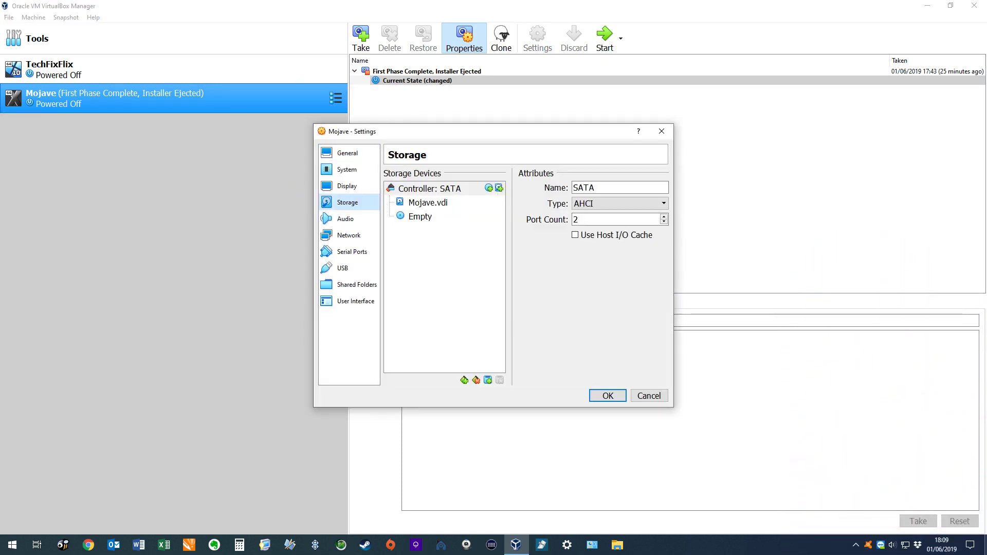
click(420, 216)
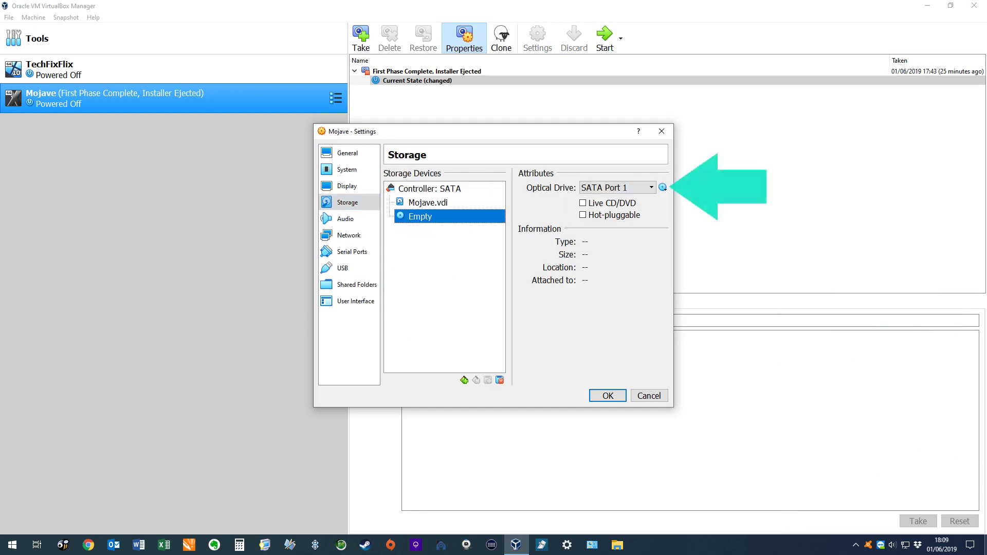
click(663, 187)
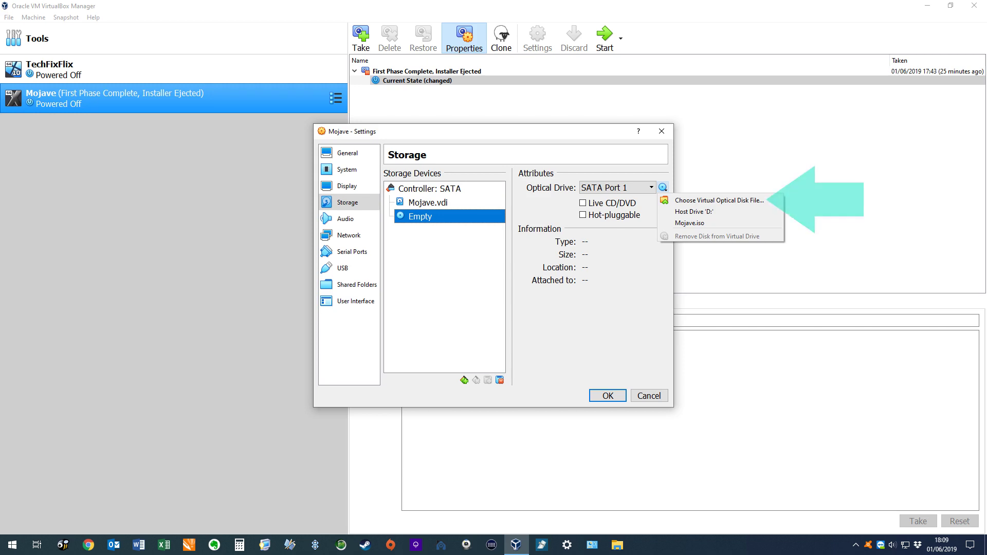
click(719, 200)
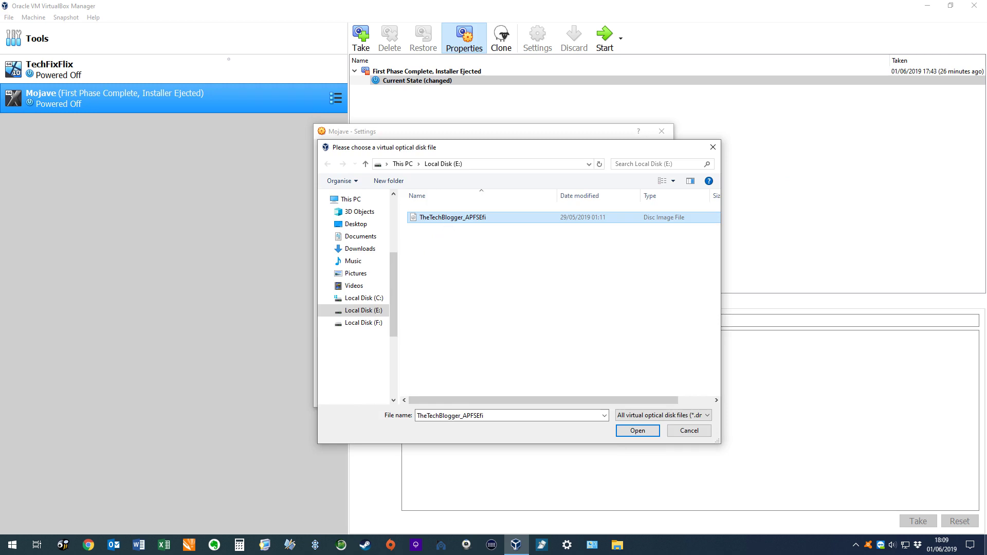
key(Return)
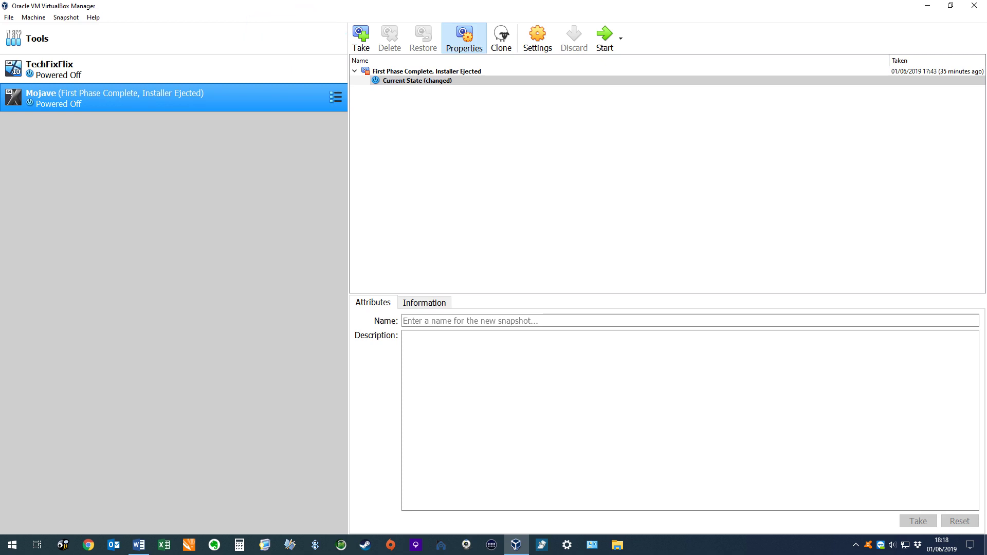
- Take a snapshot of the Mojave virtual machine named "Pre Text Entry"
key(ctrl+shift+t)
text(Pre Text Entry)
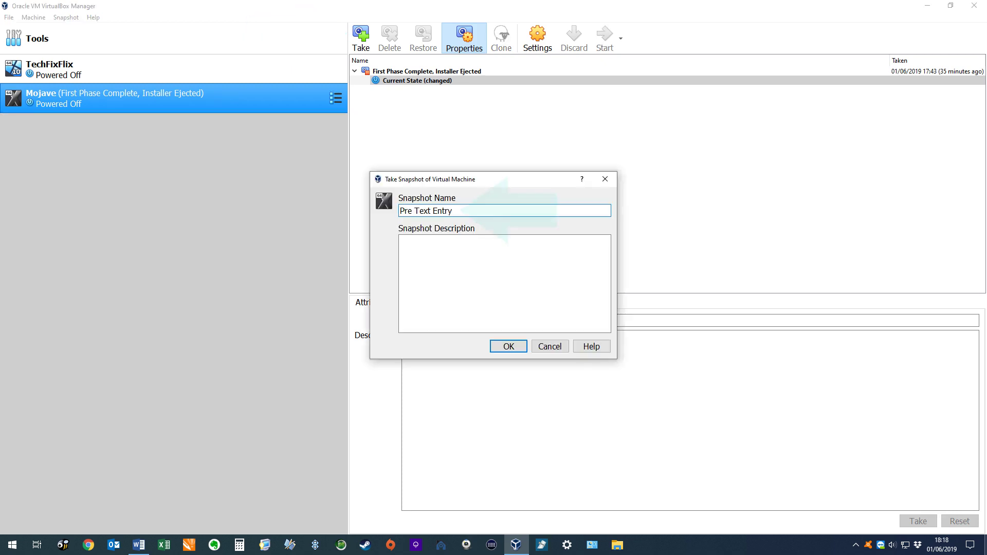
key(Return)
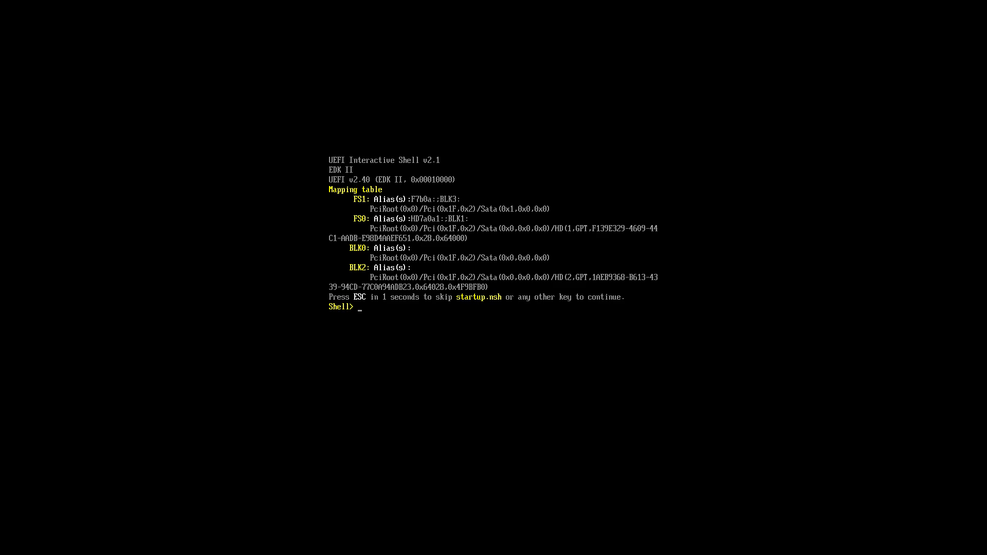
- In the UEFI shell, switch to fs0: and recursively copy fs1:\EFI onto it with "copy -r fs1:\EFI"
text(fs0:)
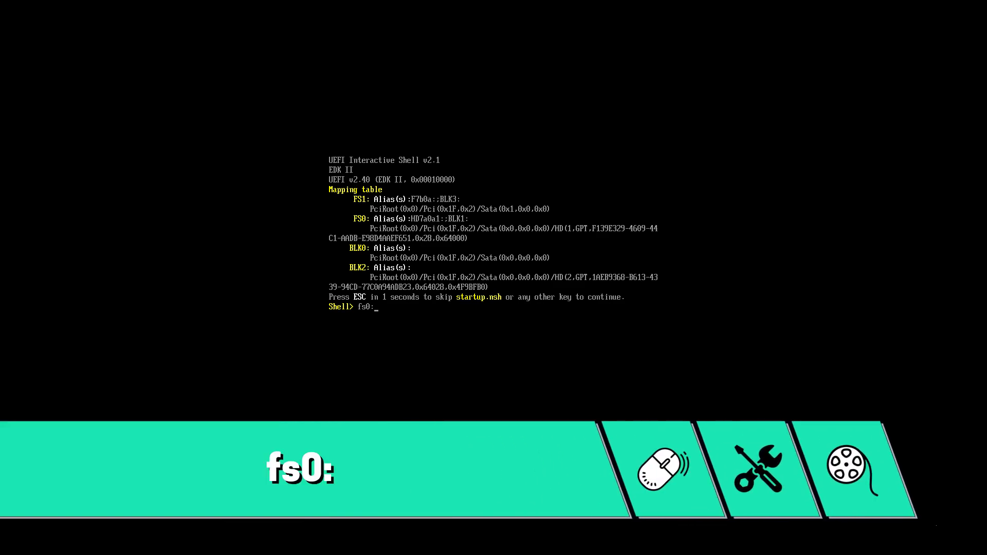
key(Return)
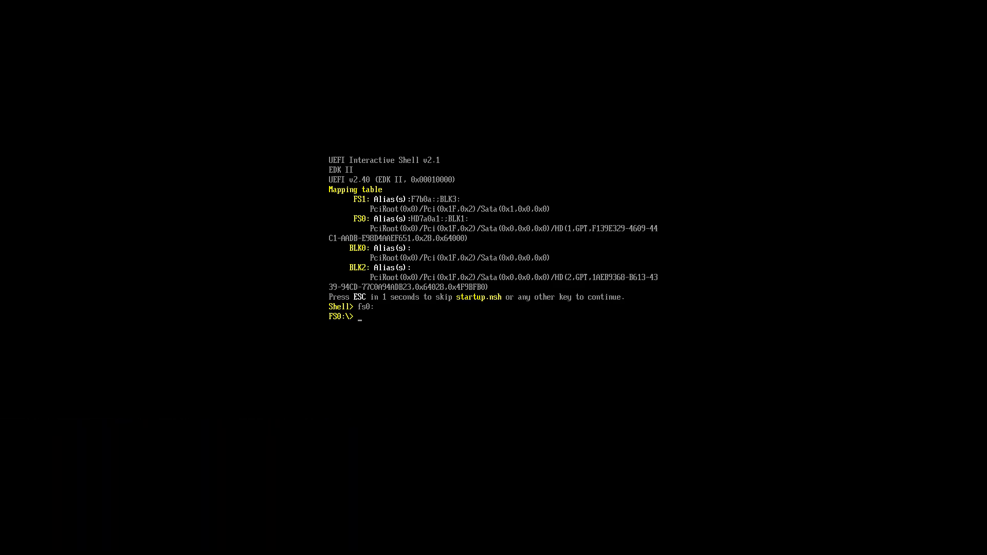
text(copy -r fs1:\EFI)
key(Return)
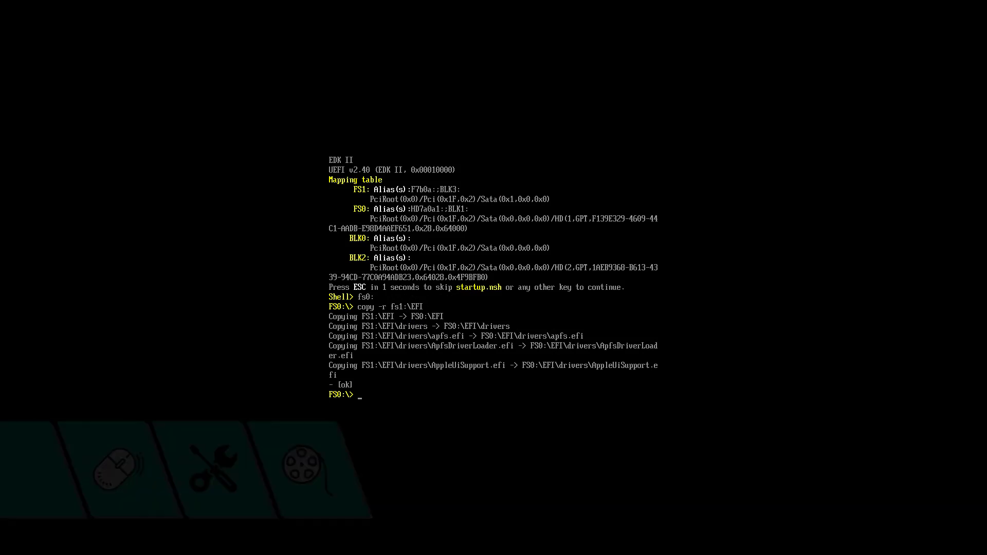
- Create startup.nsh on fs0: in the shell editor with the lines "echo -off" and "load fs0:\EFI\drivers\apfs.efi"
text(edit startup.nsh)
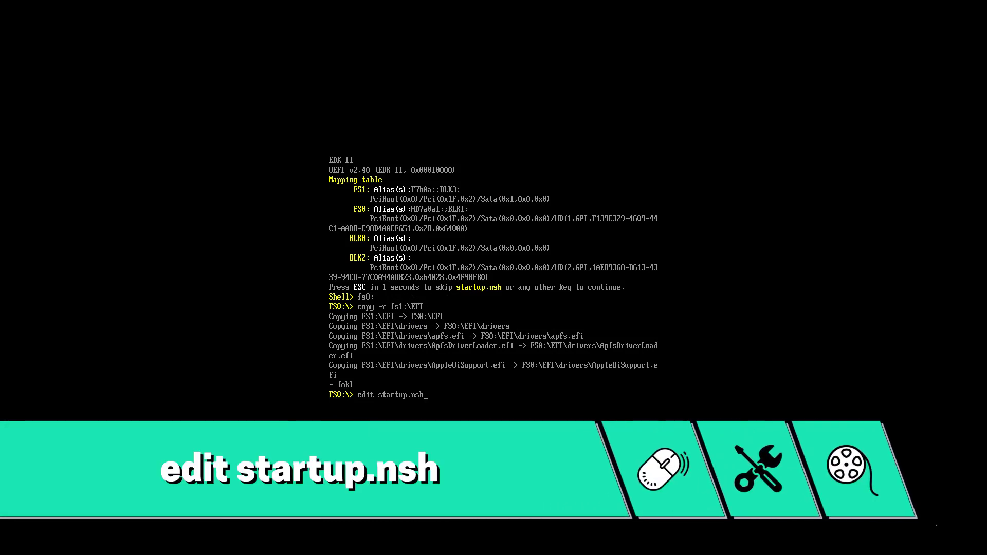
key(Return)
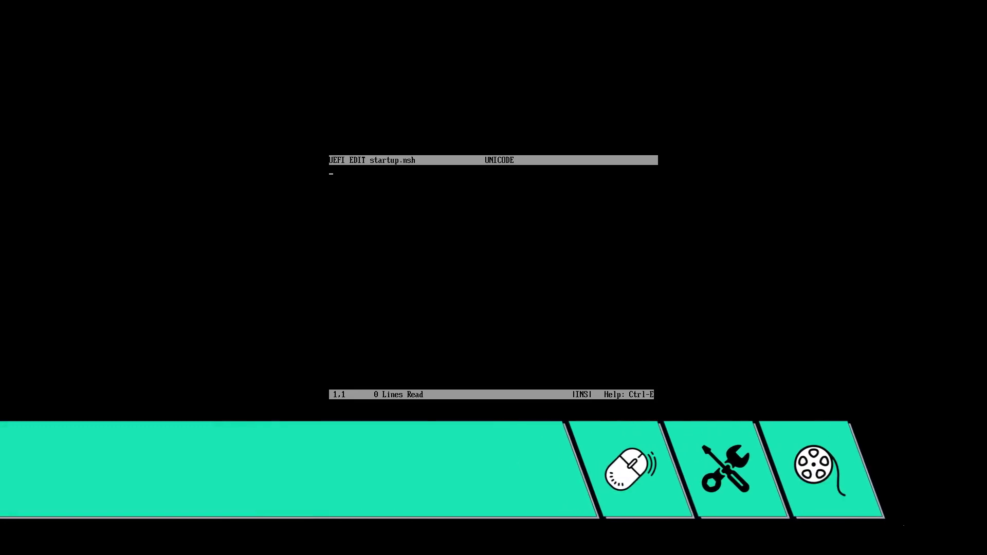
text(echo -off)
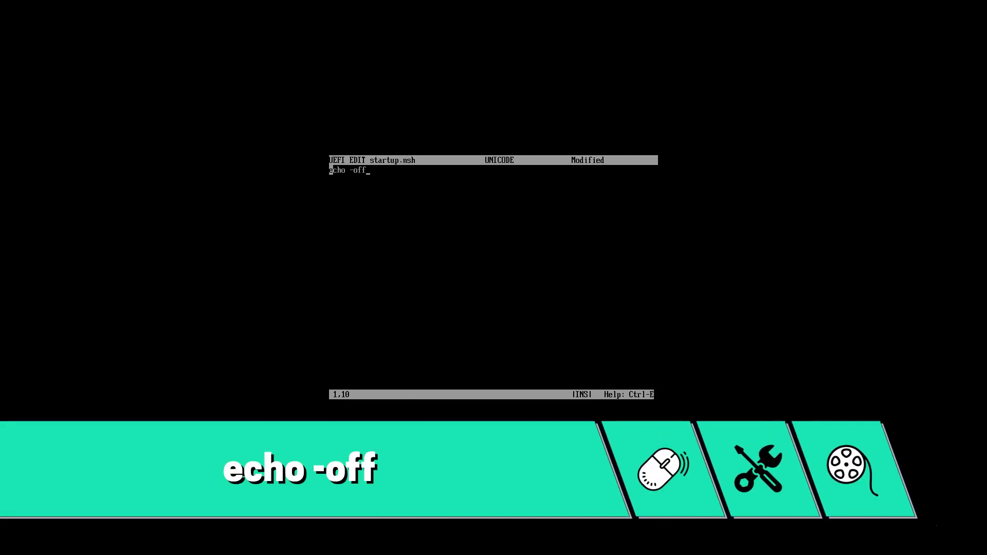
key(Return)
text(load fs0:\EFI\drivers\apfs.efi)
key(Return)
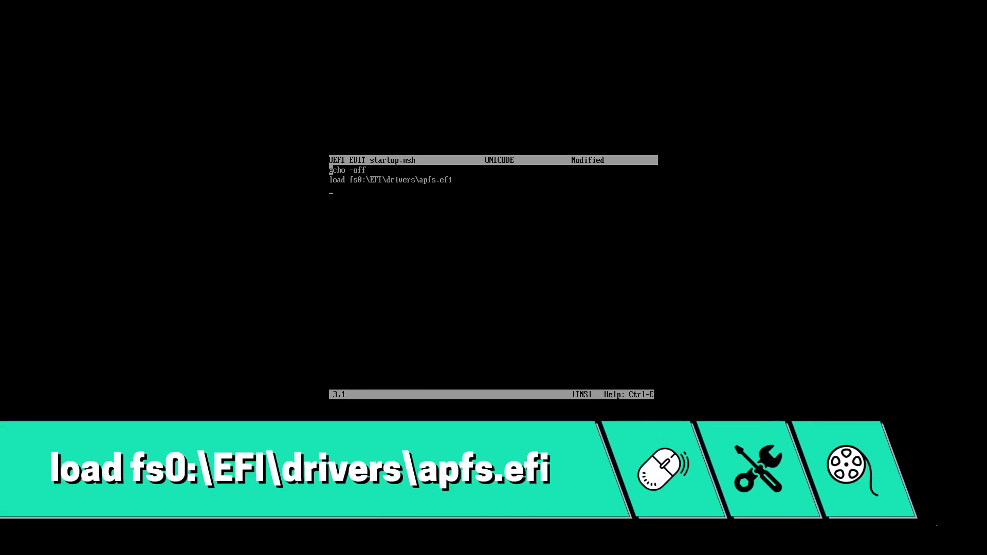
- Add load lines for fs0:\EFI\drivers\AppleUiSupport.efi and fs0:\EFI\drivers\ApfsDriverLoader.efi to startup.nsh, and save the file on exit
text(load fs0:\EFI\drivers\AppleUiSupport.efi)
key(Return)
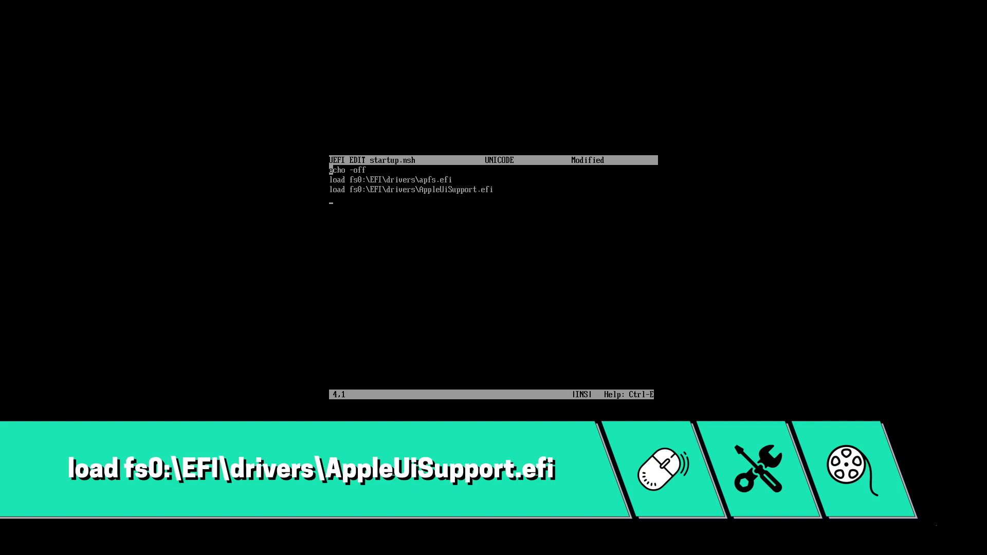
text(load fs0:\EFI\drivers\ApfsDriverLoader.efi)
key(Return)
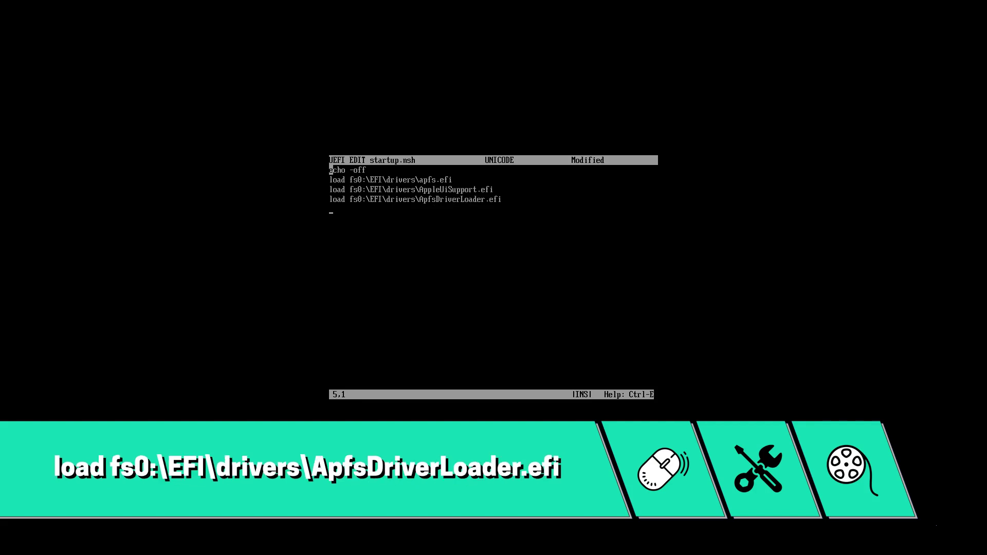
key(ctrl+q)
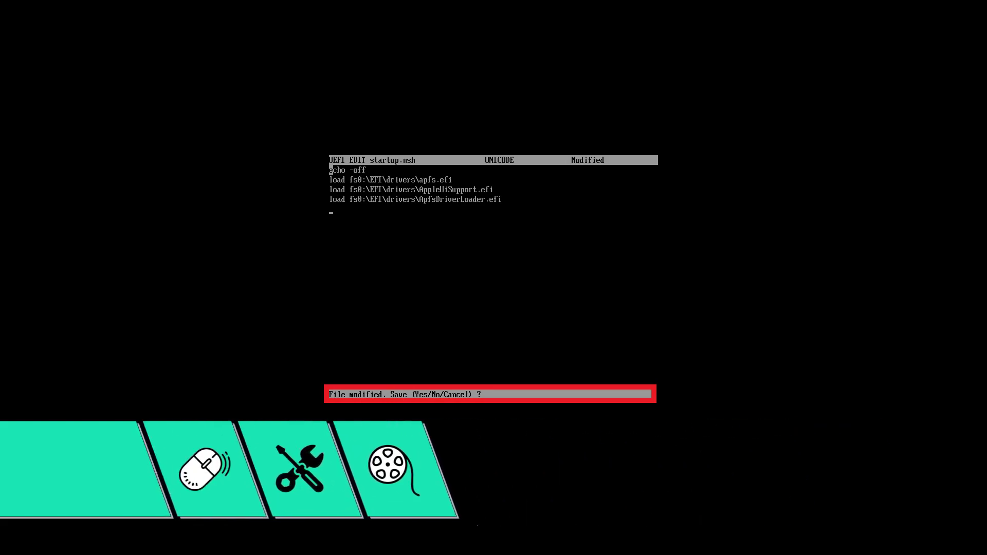
key(y)
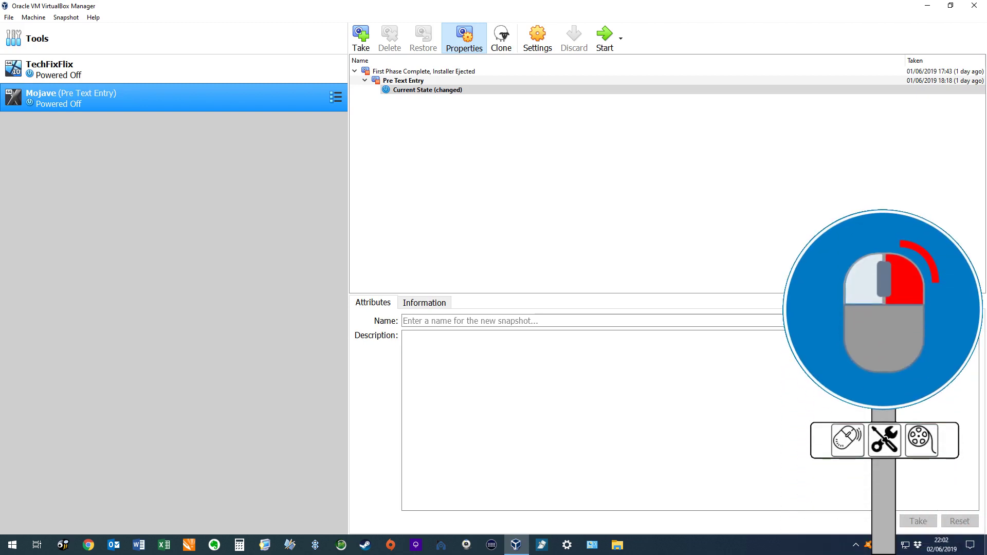
- In the Mojave virtual machine's storage settings, remove the TheTechBlogger_APFSEfi disc image from the optical drive
right_click(186, 95)
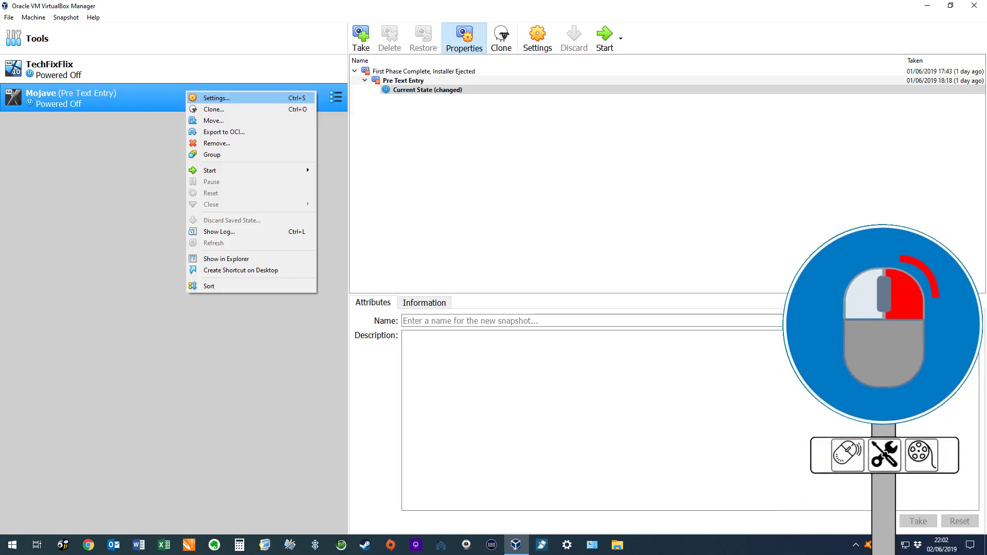
click(206, 98)
click(347, 203)
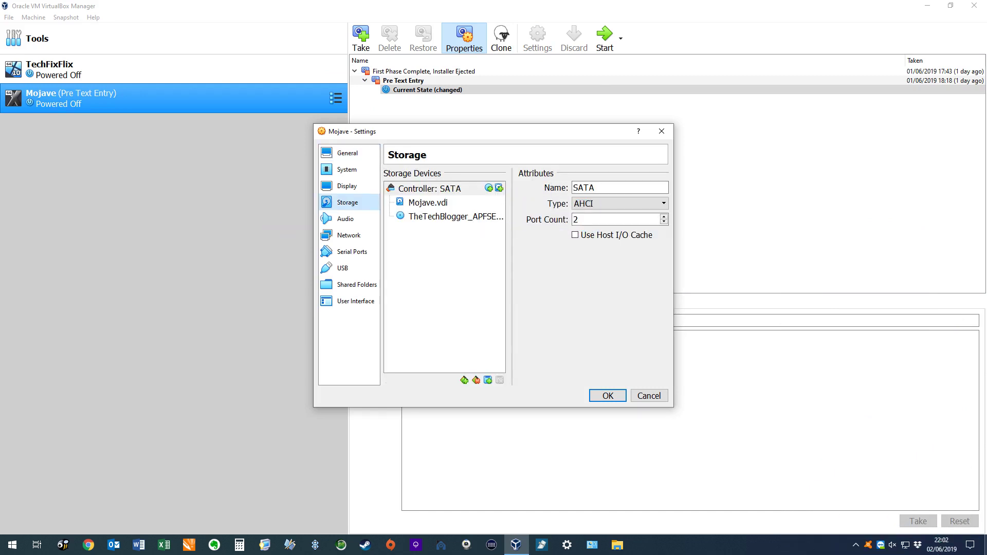
click(452, 216)
click(664, 187)
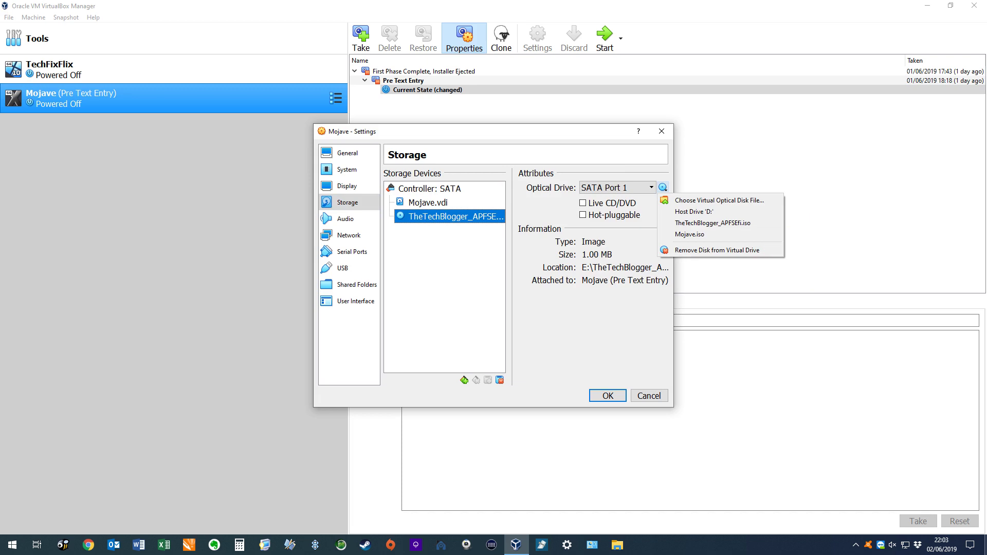
click(717, 250)
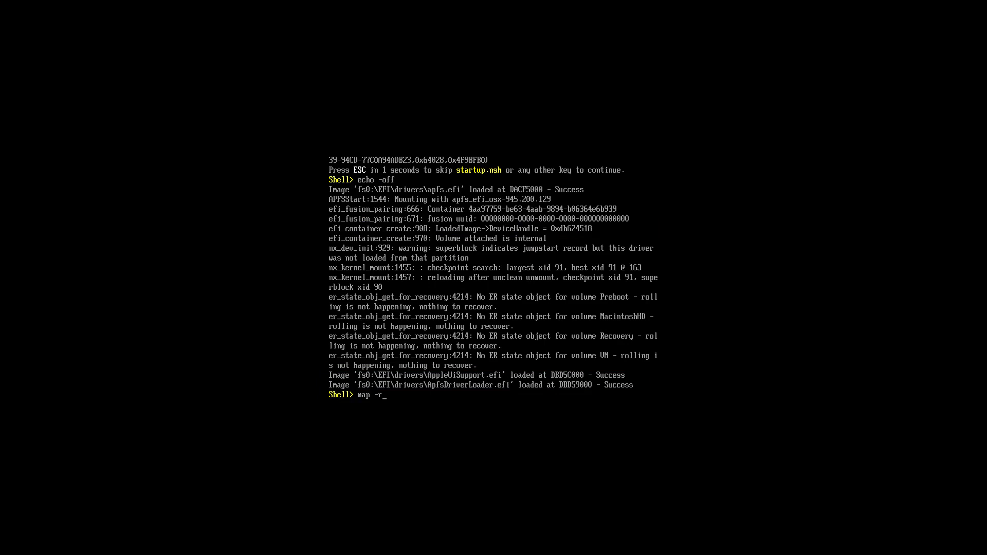
- Refresh the shell's drive mappings with "map -r", and append the lines "map -r" and "fs3:" to startup.nsh on fs0:
key(Return)
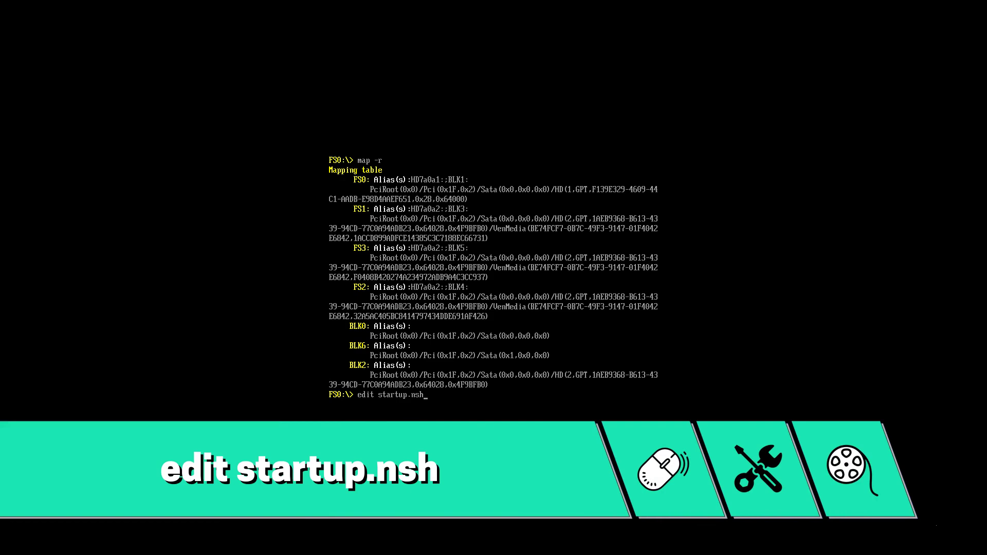
key(Return)
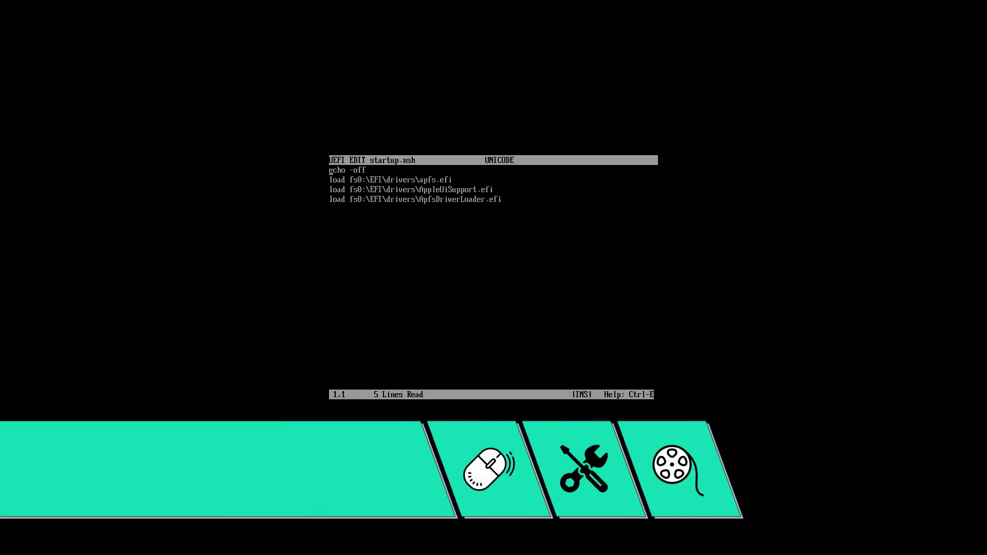
key(Down)
key(Down)
key(Down)
key(Down)
text(map -r)
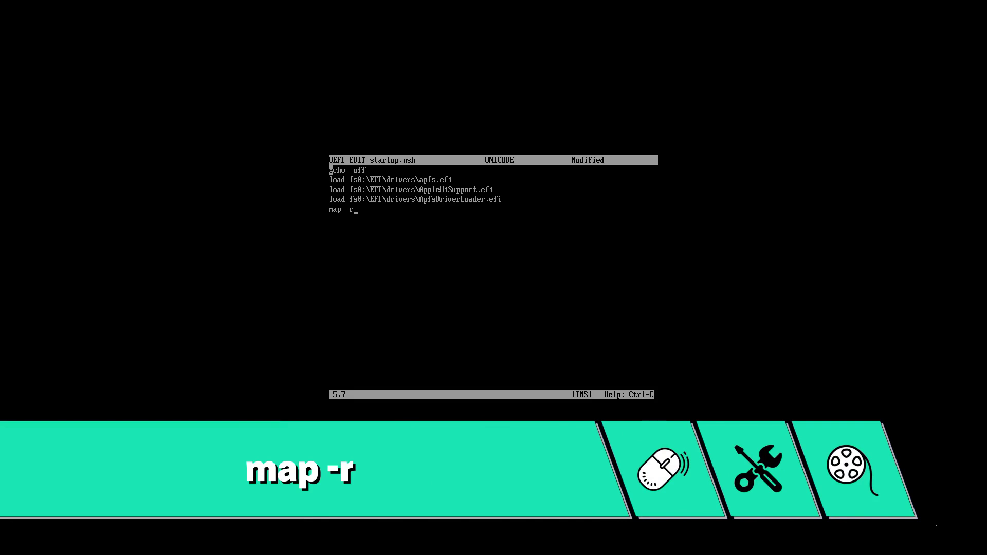
key(Return)
text(fs3:)
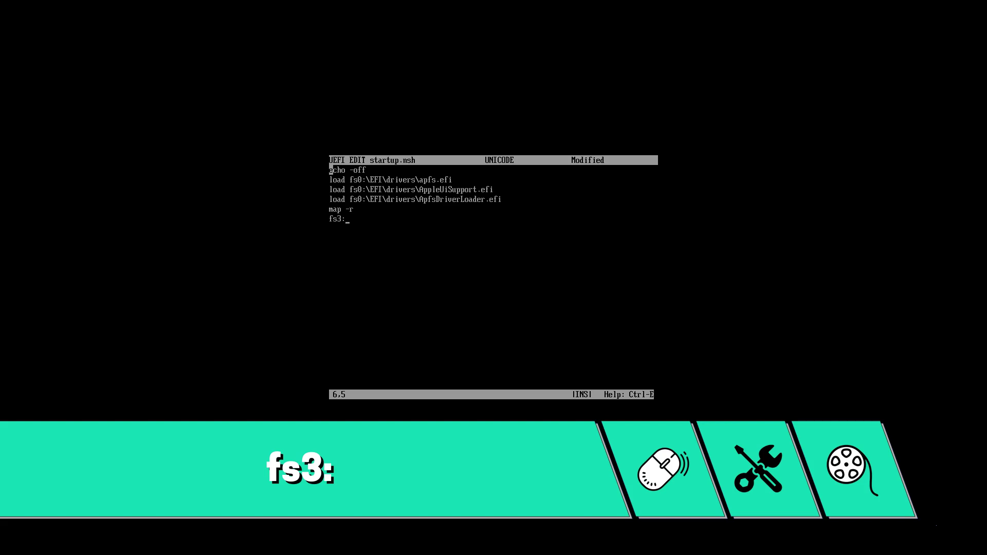
- Append the lines "cd System\Library\Services" and "boot.efi" to startup.nsh, and save the file on exit
key(Return)
text(cd System\Library\Services)
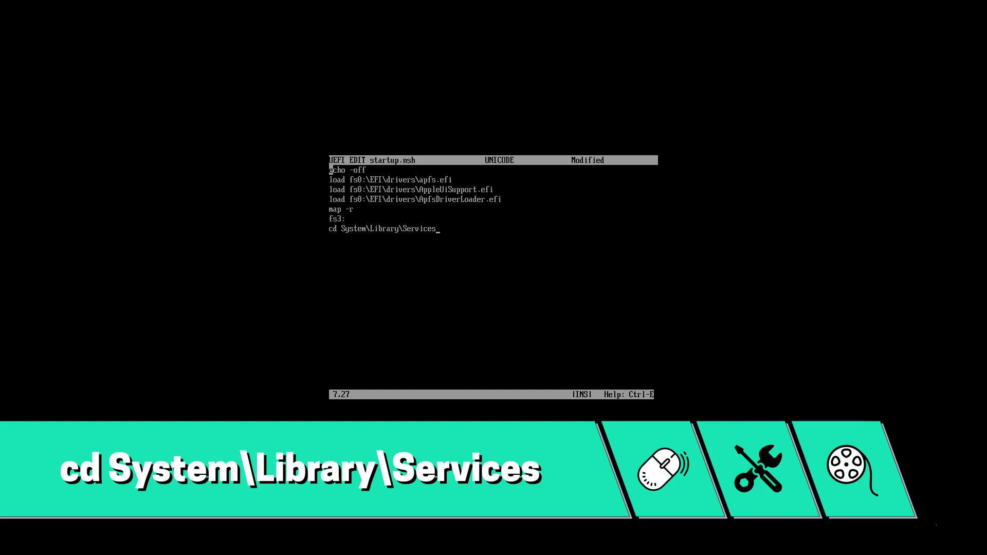
key(Return)
text(boot.efi)
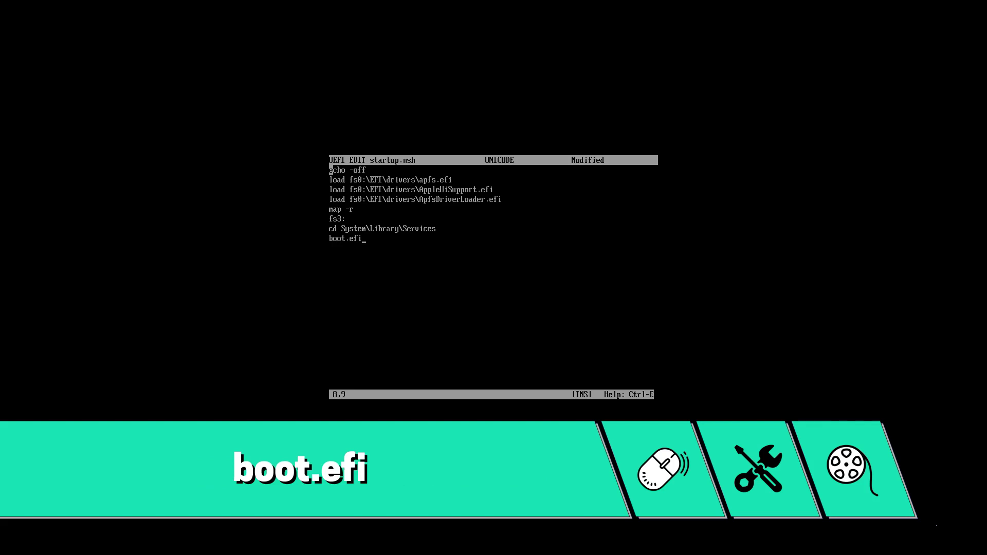
key(ctrl+q)
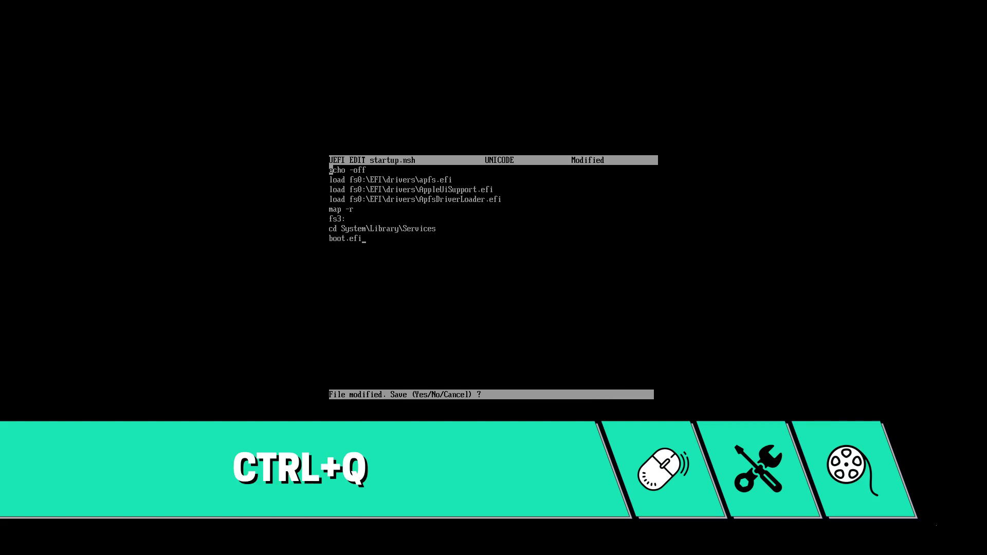
key(y)
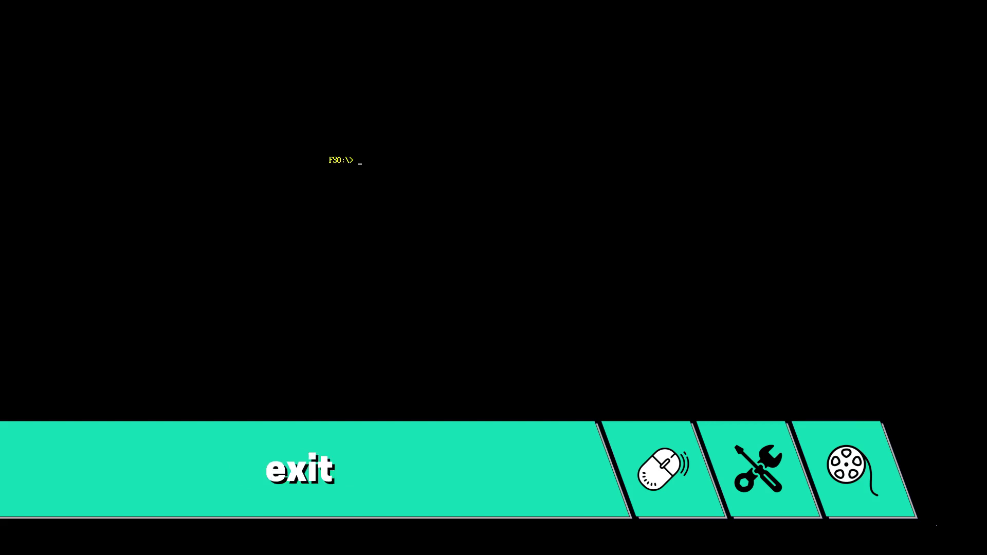
- Exit the UEFI shell and continue the boot process into macOS
text(exit)
key(Return)
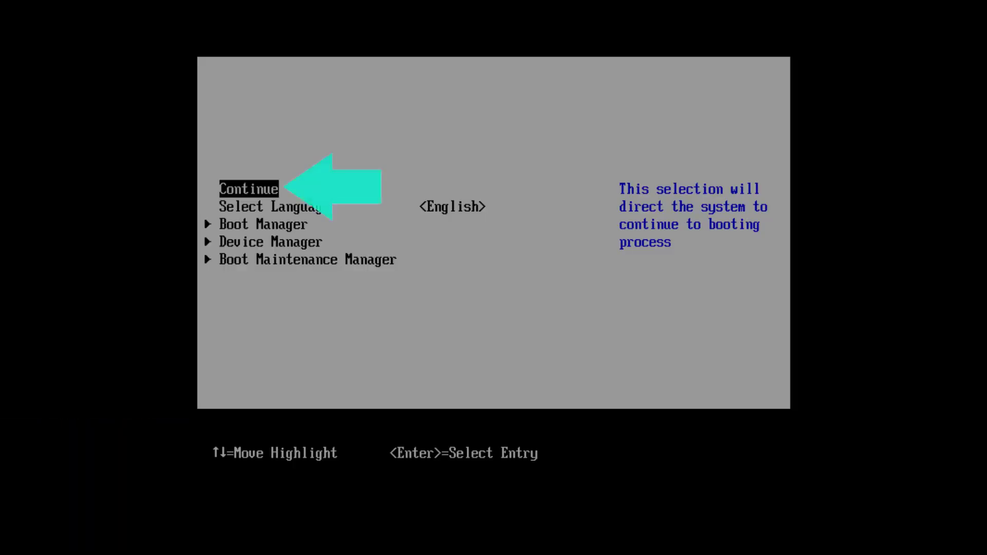
key(Return)
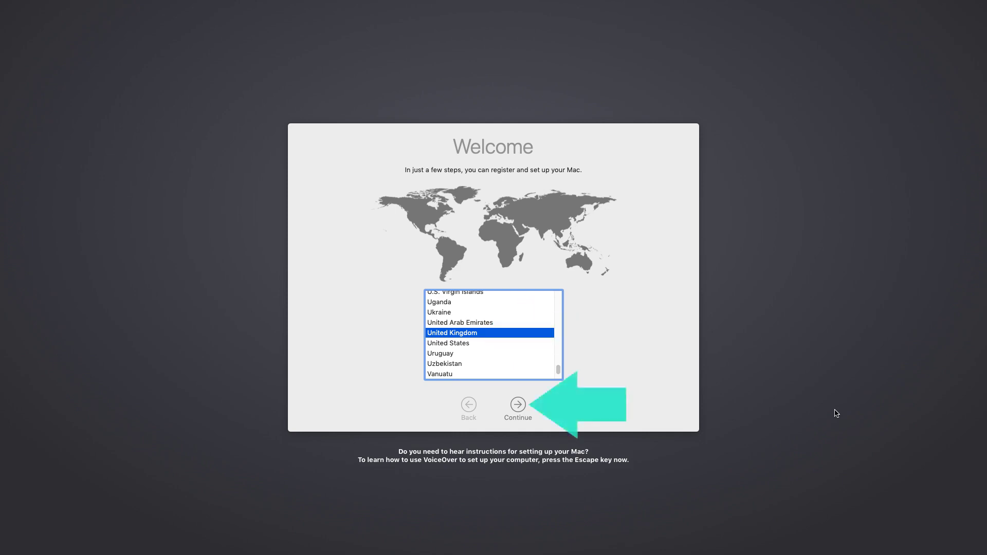
- Go through the first macOS setup pages with United Kingdom as country, the British keyboard layout and "Don't transfer any information now"
key(Return)
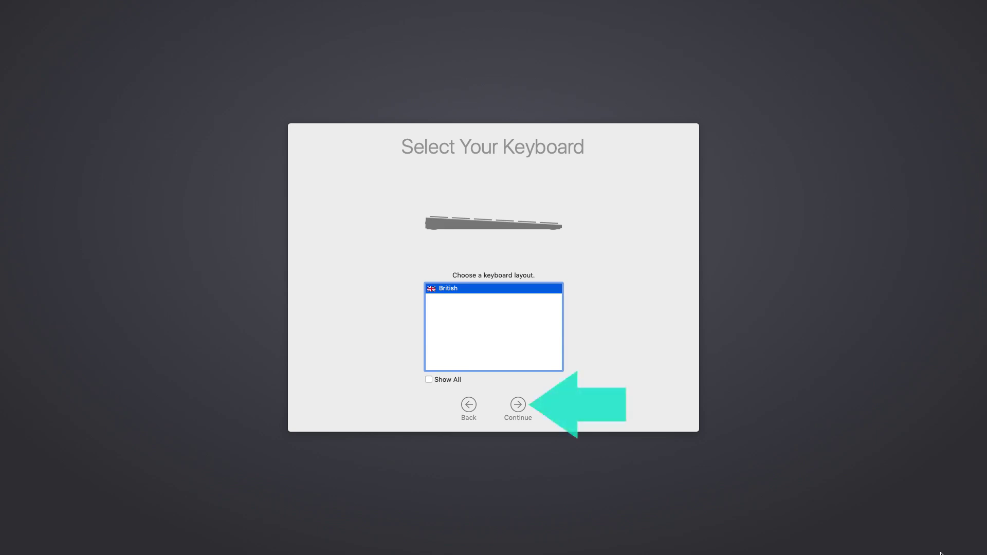
key(Return)
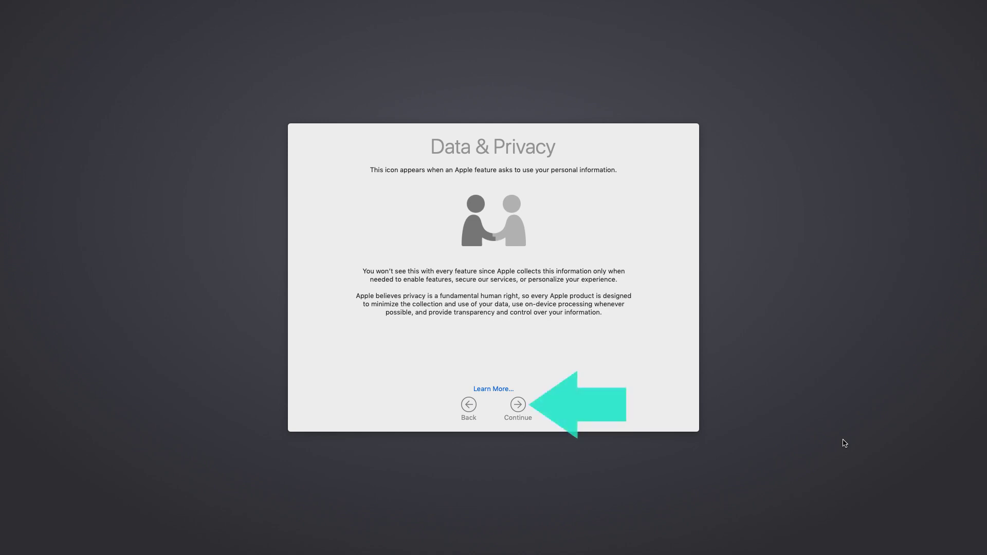
key(Return)
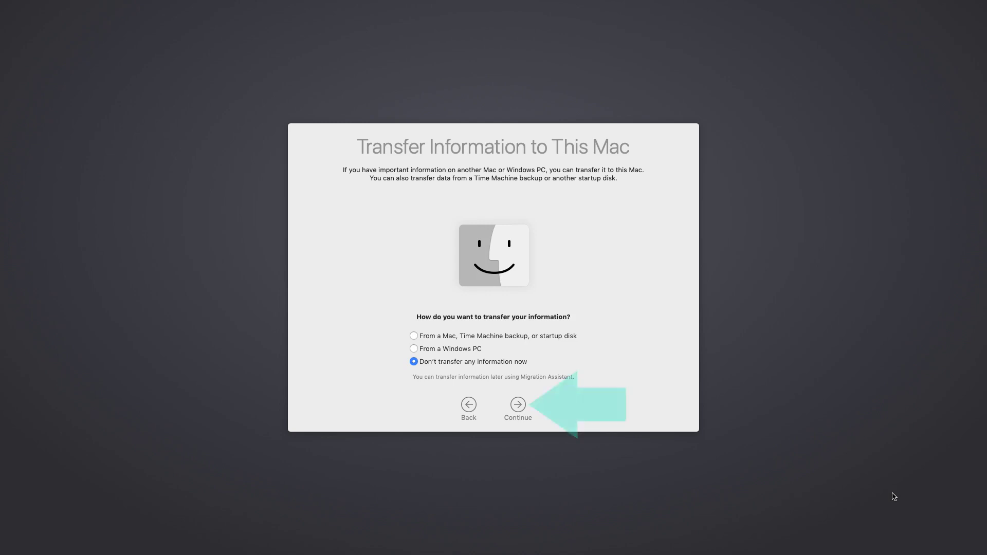
key(Return)
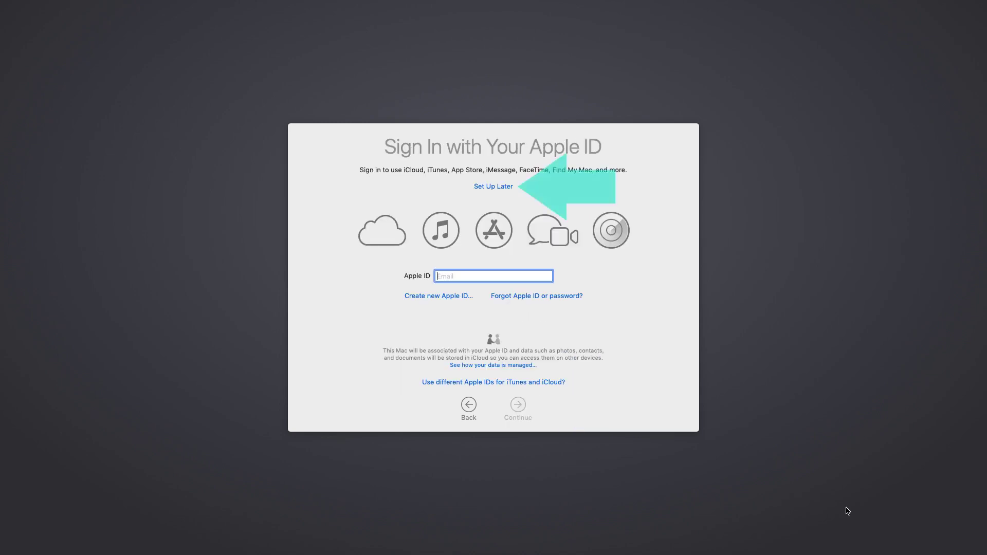
- Postpone the Apple ID sign-in with Set Up Later and agree to the macOS Terms and Conditions
click(504, 187)
key(Return)
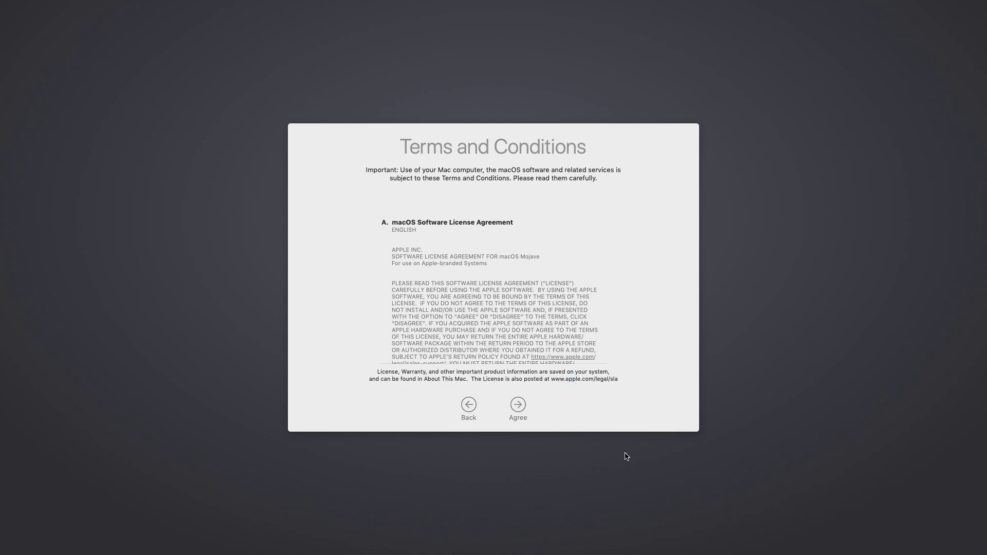
click(519, 406)
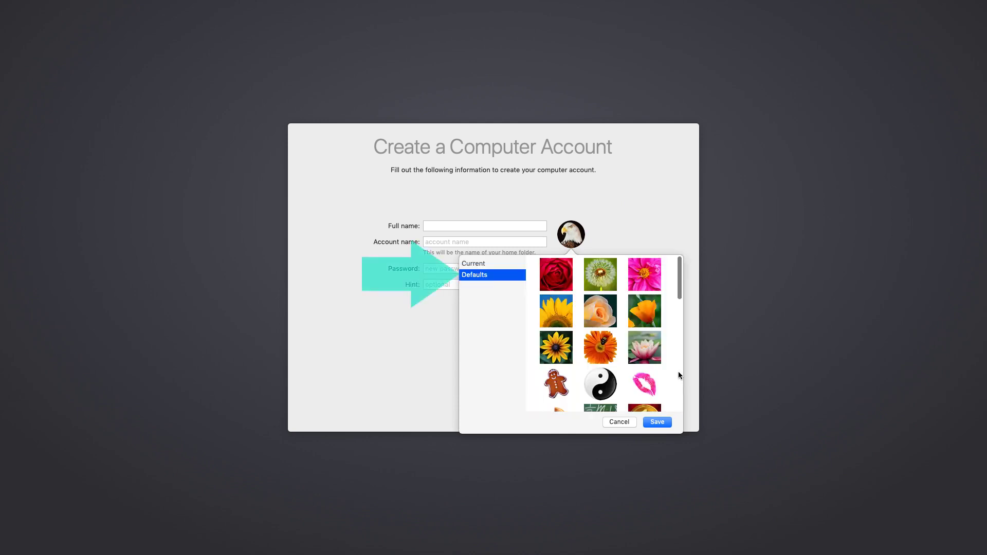
- For the new computer account, choose the default football (soccer ball) picture and enter the account's full name
scroll(678, 372, down, 10)
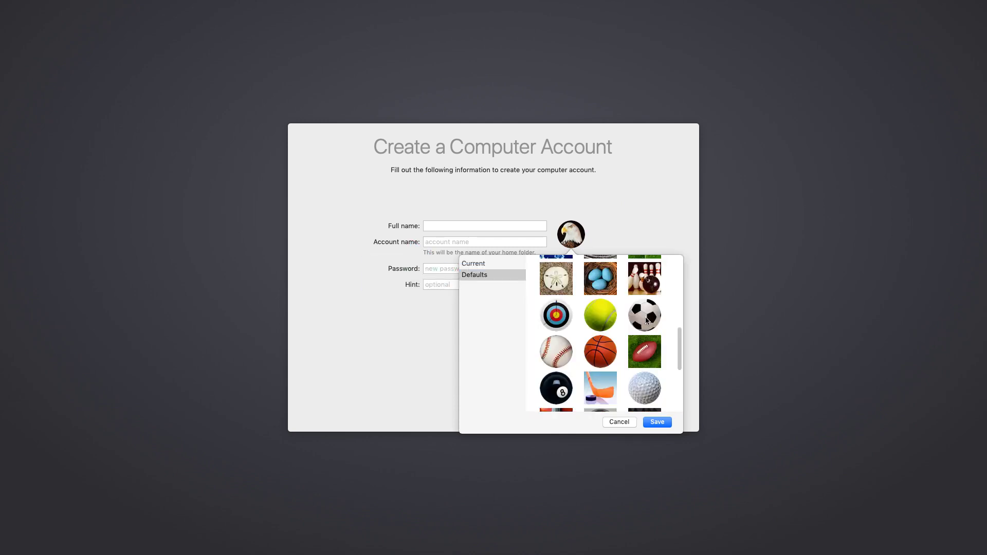
double_click(647, 320)
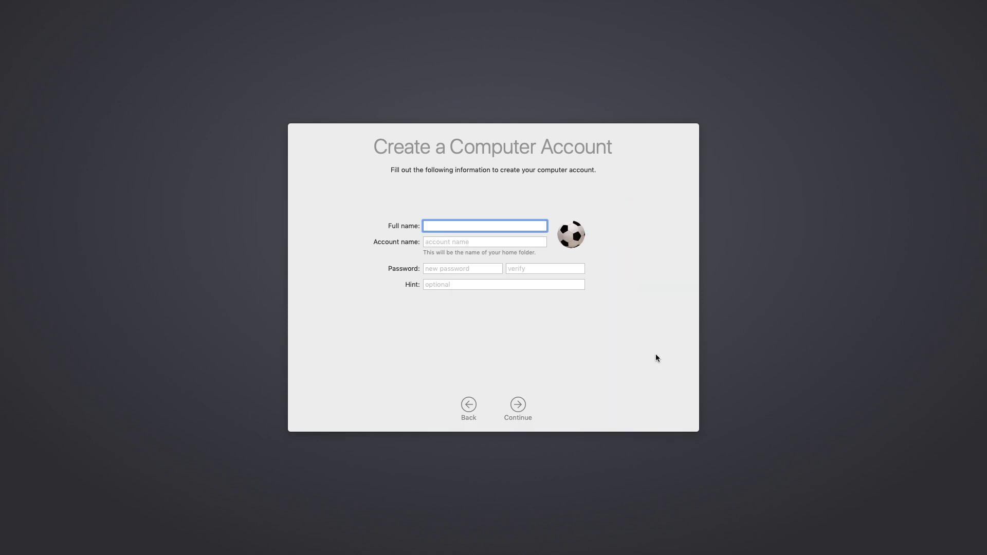
text(TFF)
click(495, 237)
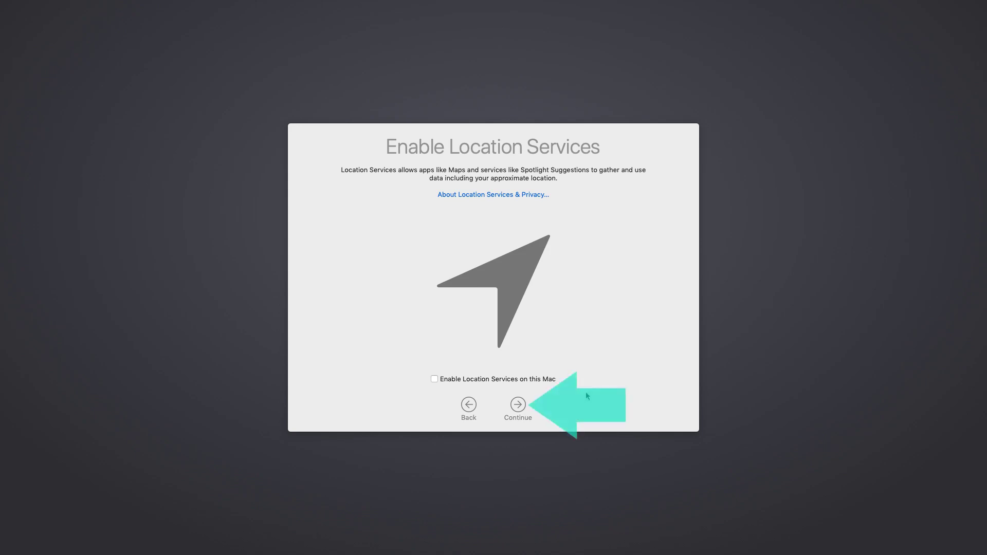
- Decline Location Services and set the time zone on the map to London - United Kingdom
click(518, 407)
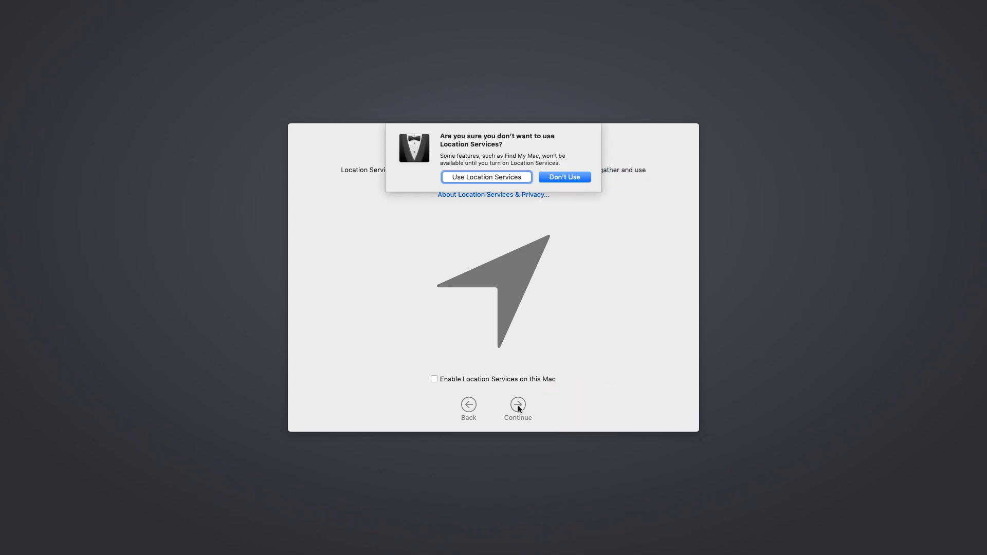
key(Return)
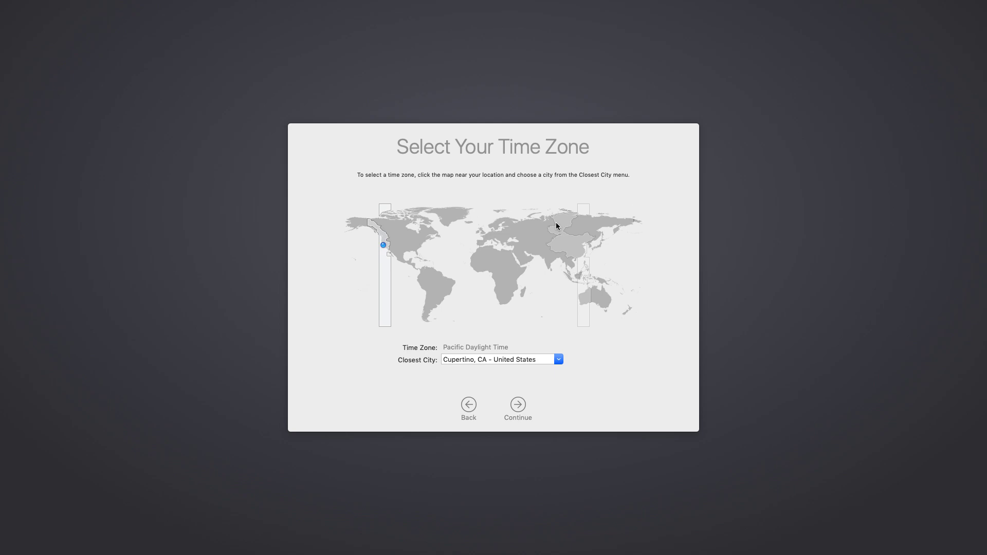
click(482, 232)
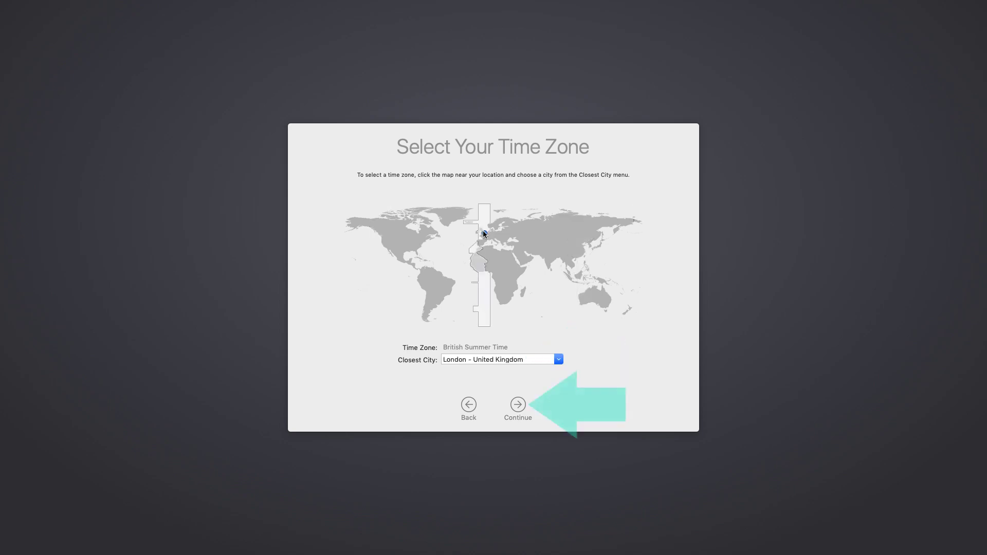
key(Return)
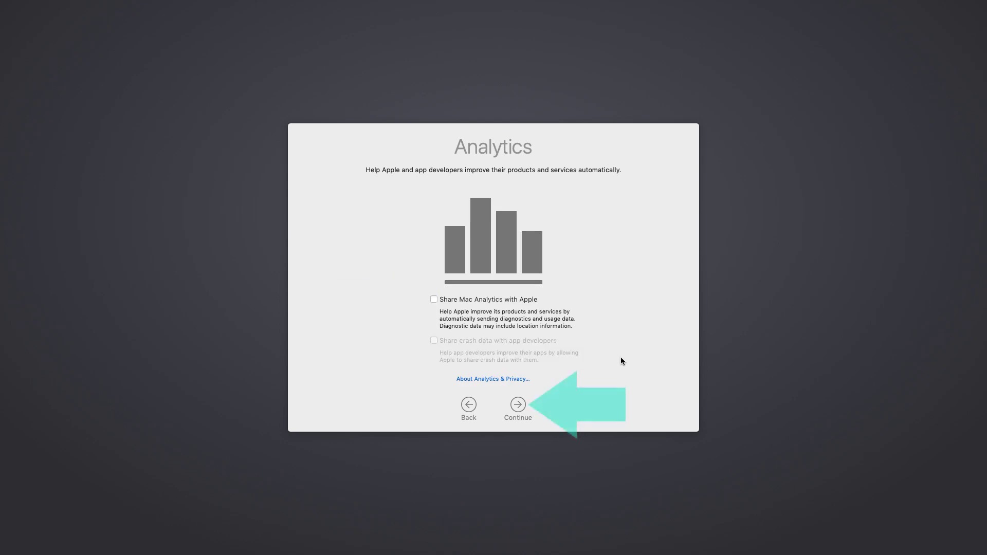
- Leave Mac analytics sharing turned off and keep the Light appearance to finish the macOS setup pages
key(Return)
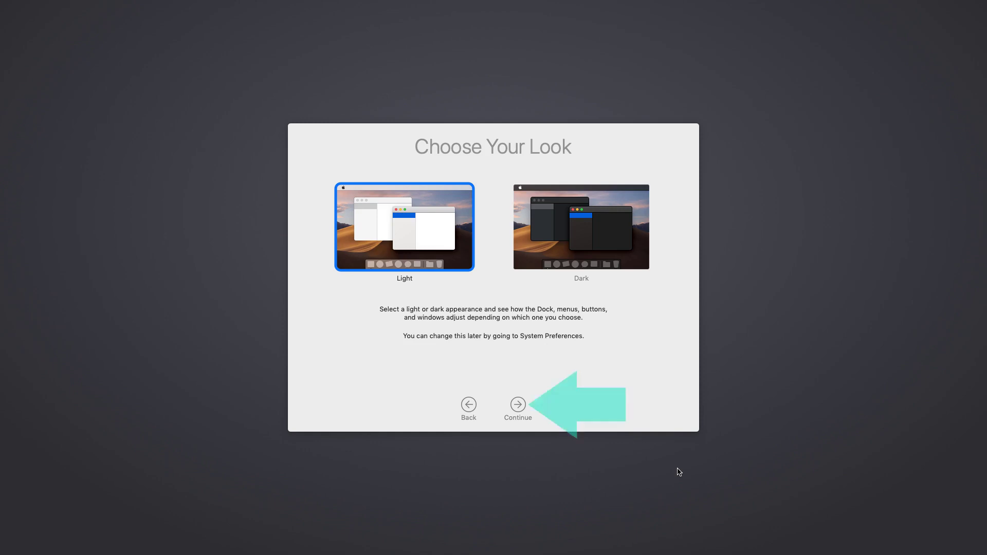
key(Return)
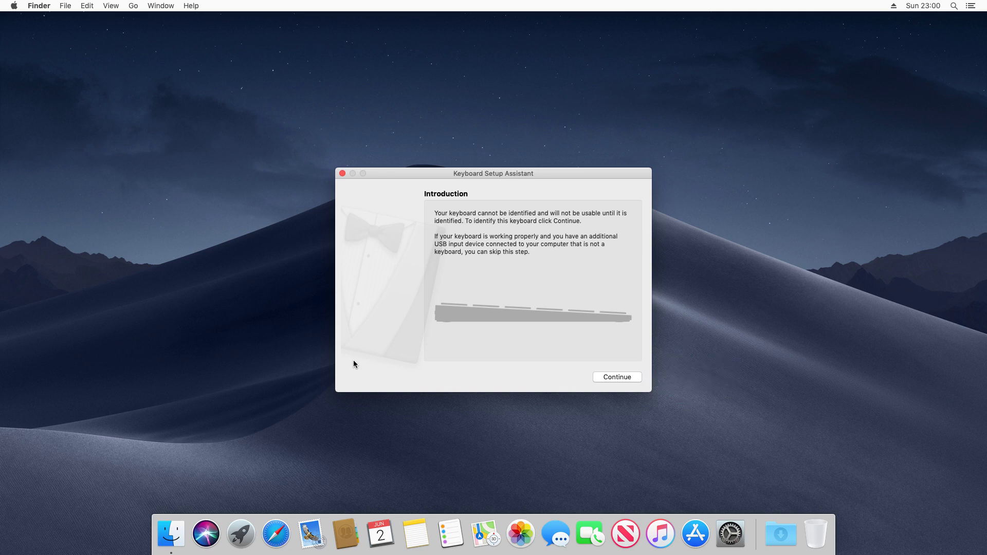
- Identify the keyboard in Keyboard Setup Assistant and accept the ISO (European) type
key(Return)
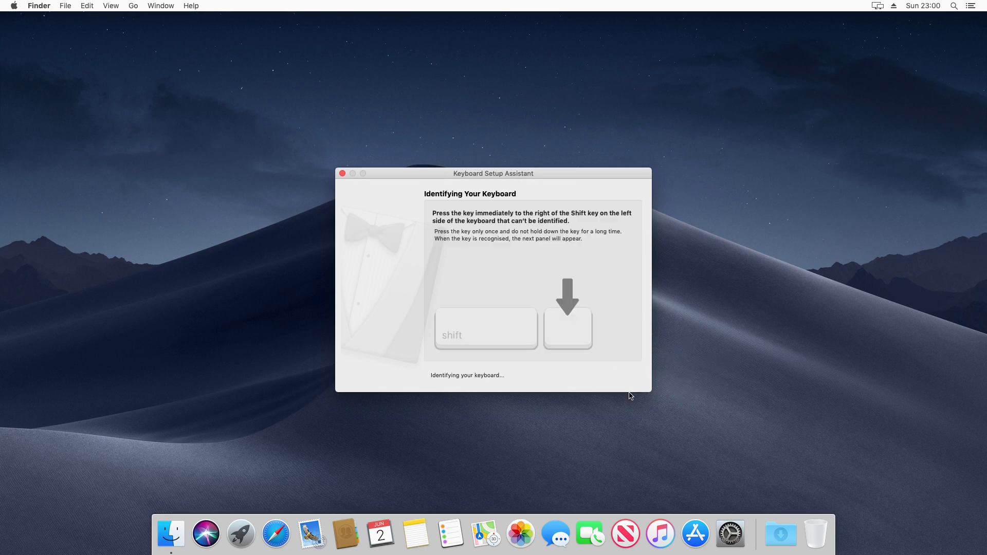
key(less)
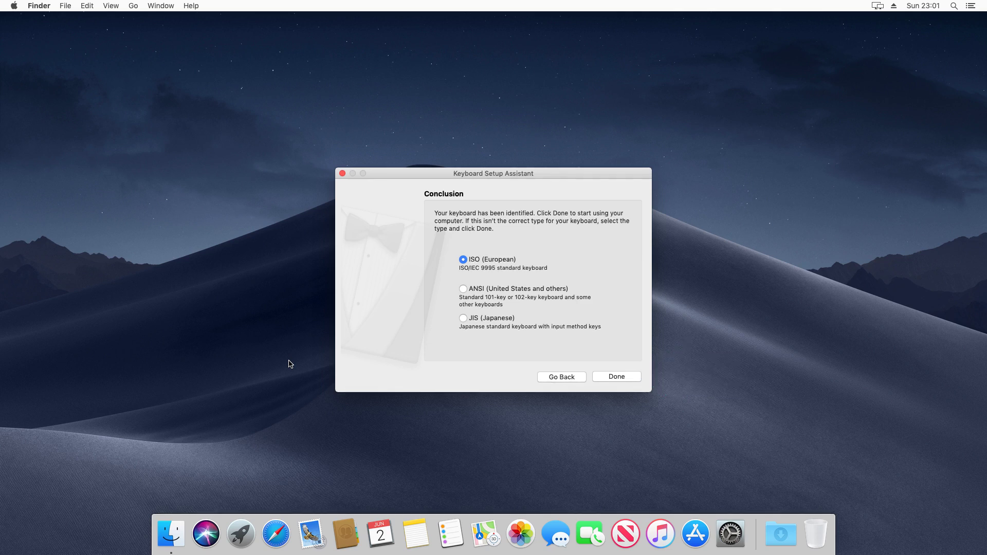
click(633, 377)
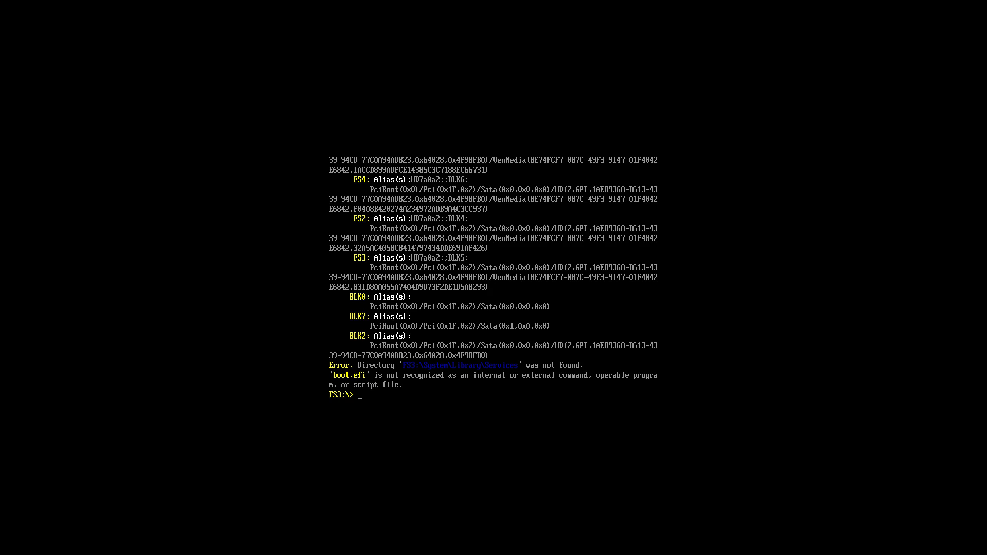
- Switch the UEFI shell to fs0: and open startup.nsh for editing
text(fs0:)
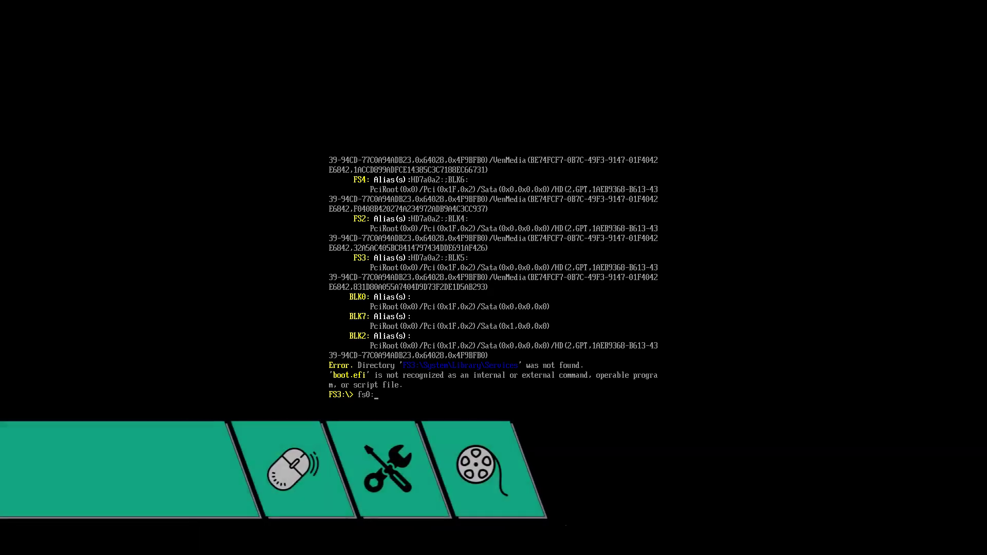
key(Return)
text(edit startup.nsh)
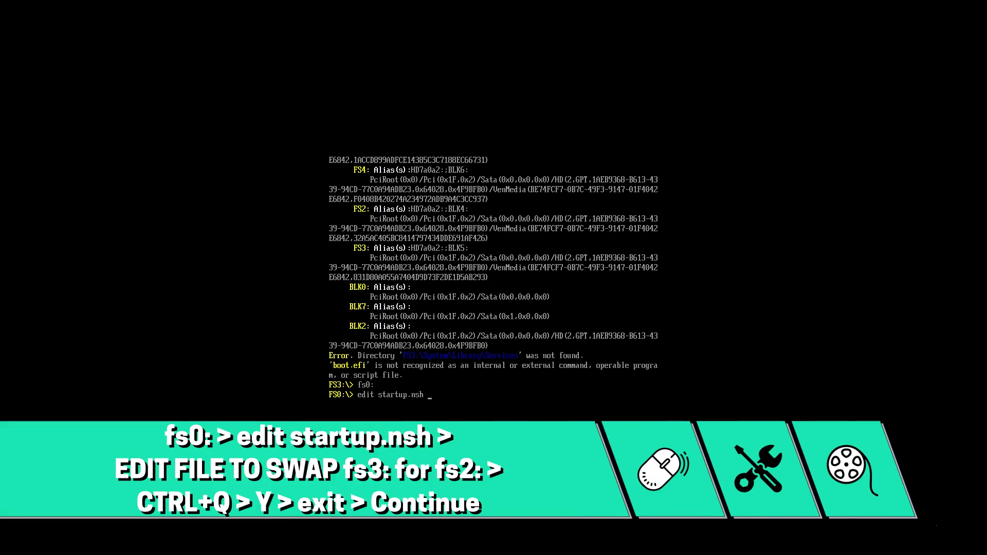
key(Return)
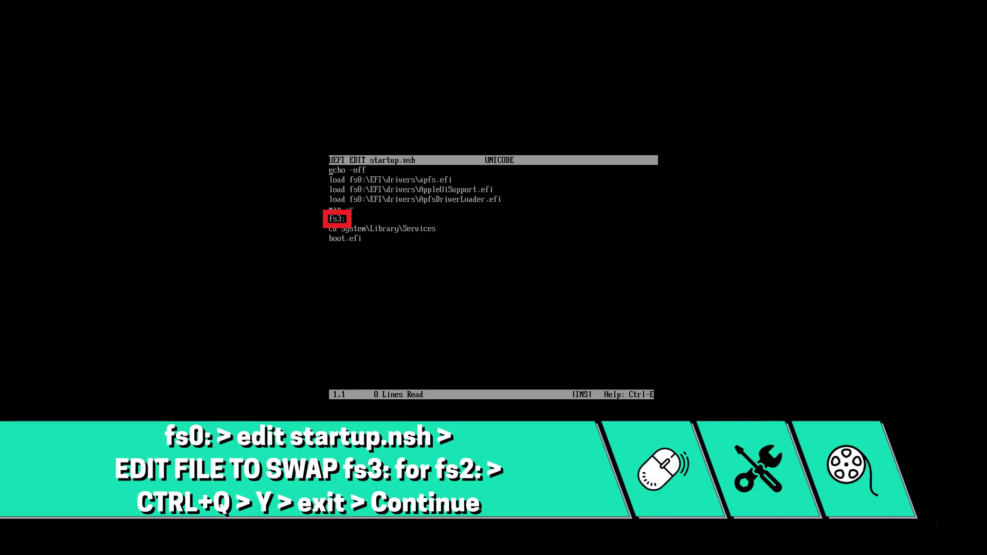
- Change the file system line below "map -r" to fs2: and save startup.nsh on leaving the editor
key(Down)
key(Down)
key(Down)
key(Down)
key(Down)
key(Right)
key(Right)
key(Right)
key(BackSpace)
text(2)
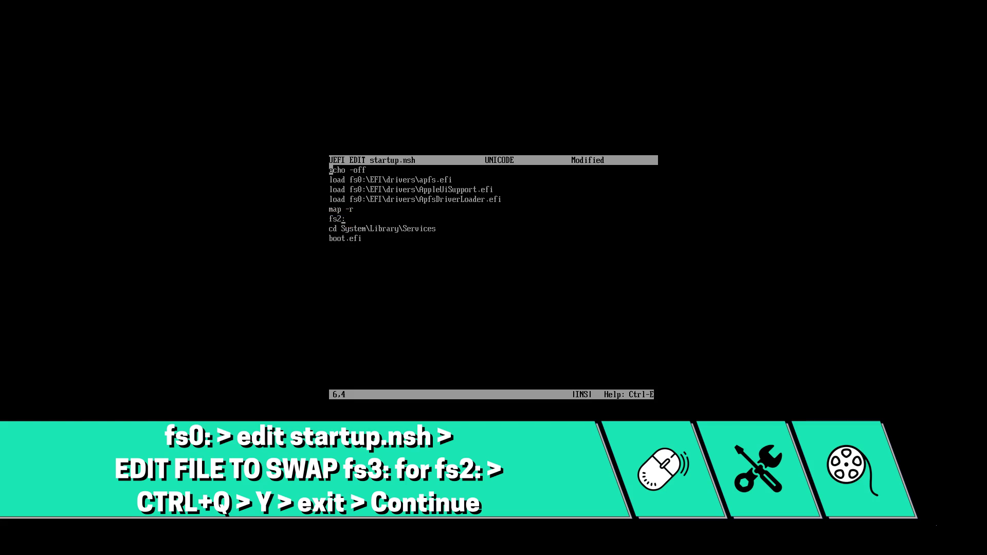
key(ctrl+q)
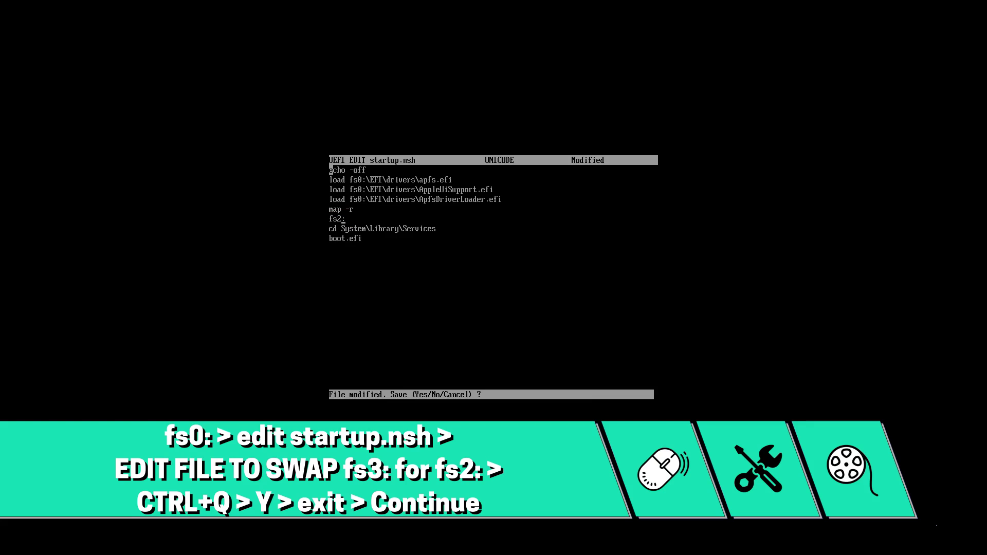
key(y)
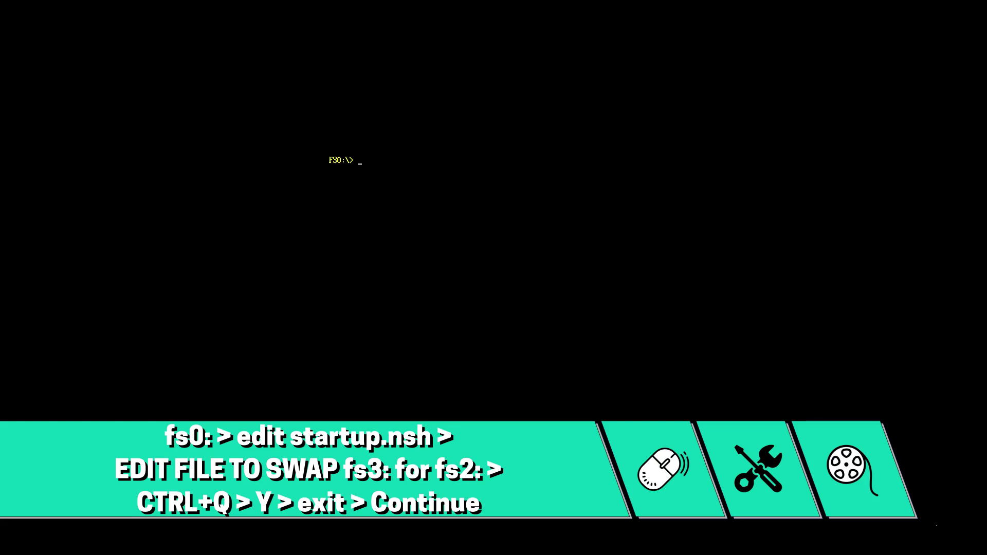
- Exit the UEFI shell and continue the boot process from the firmware menu
text(exit)
key(Return)
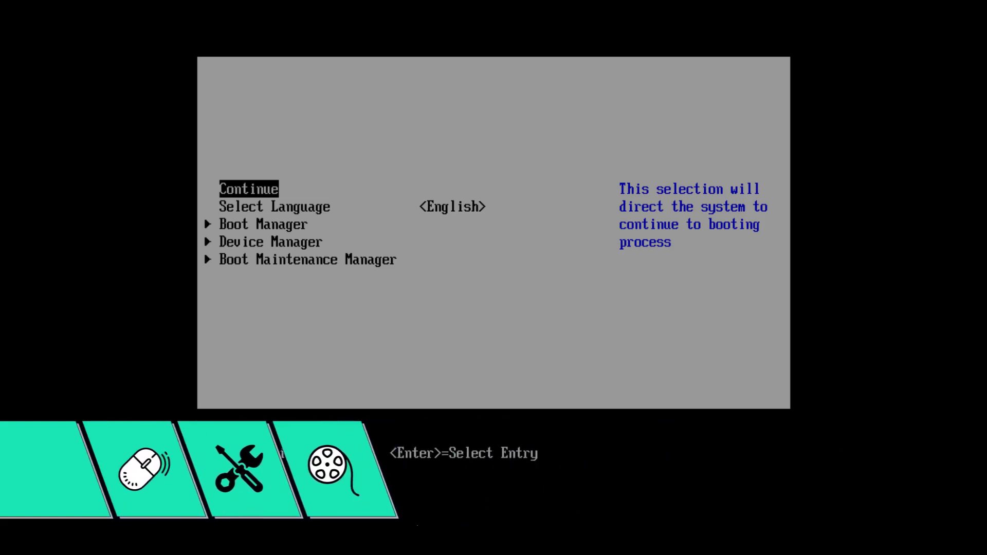
key(Return)
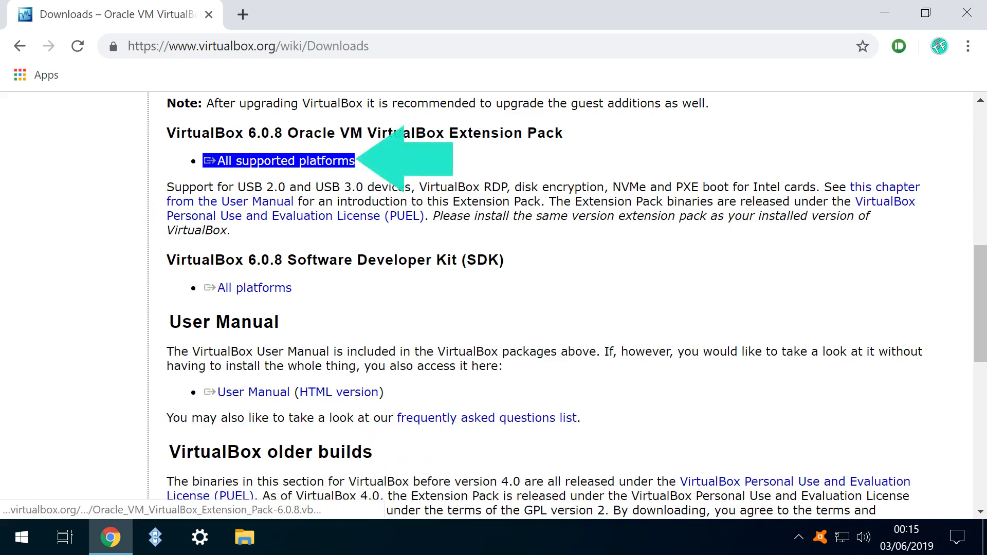
- Download the VirtualBox 6.0.8 Extension Pack for all supported platforms and add it as an extension package in the VirtualBox Manager preferences
key(Return)
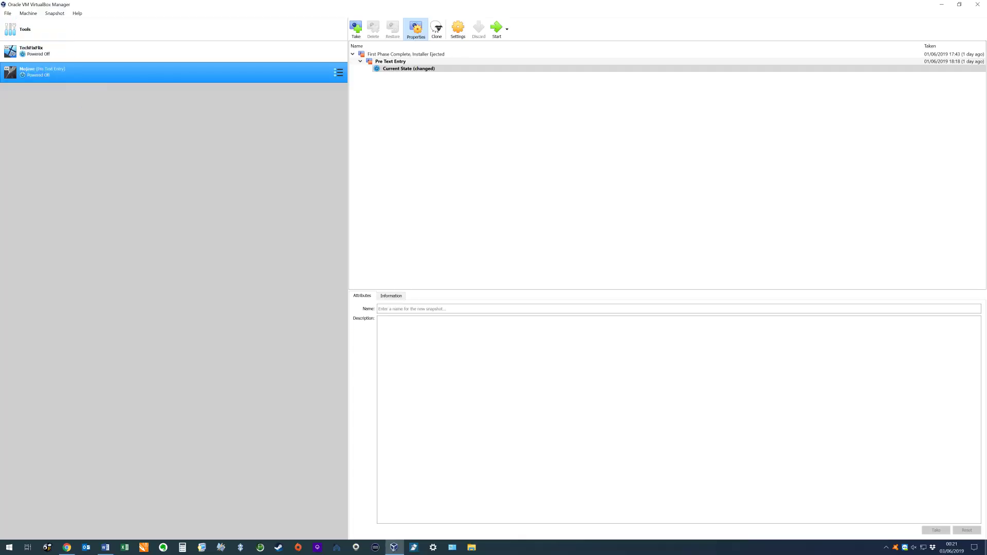
key(alt+f)
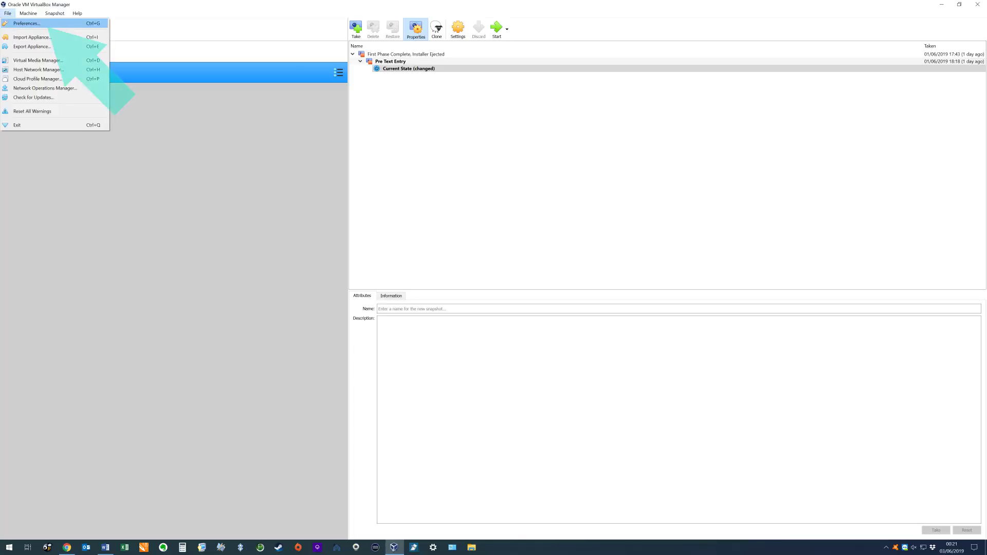
key(Return)
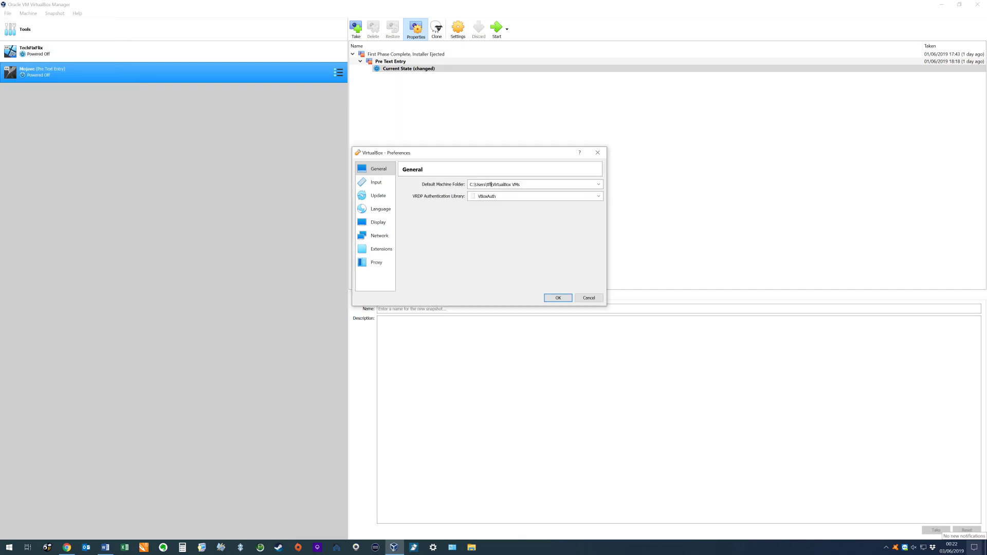
click(381, 249)
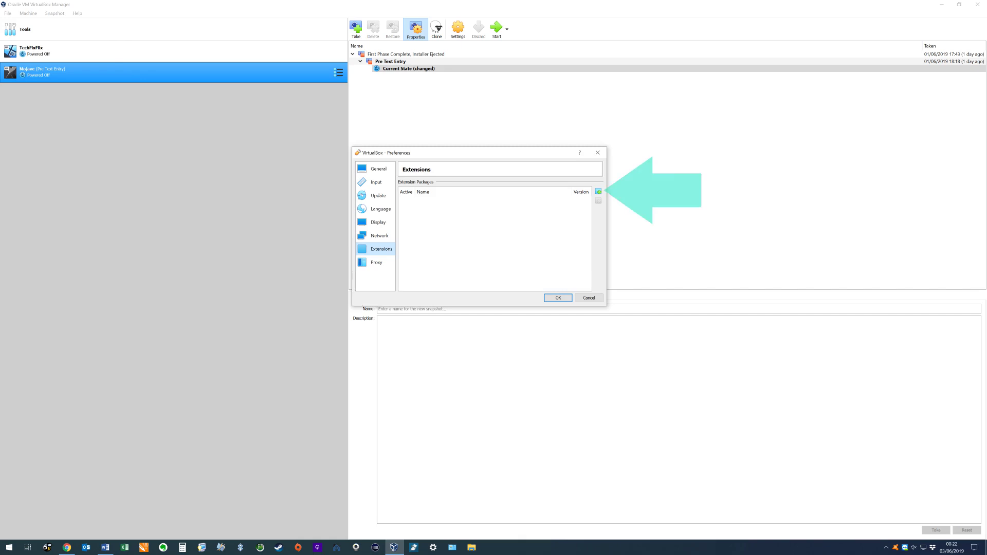
click(598, 191)
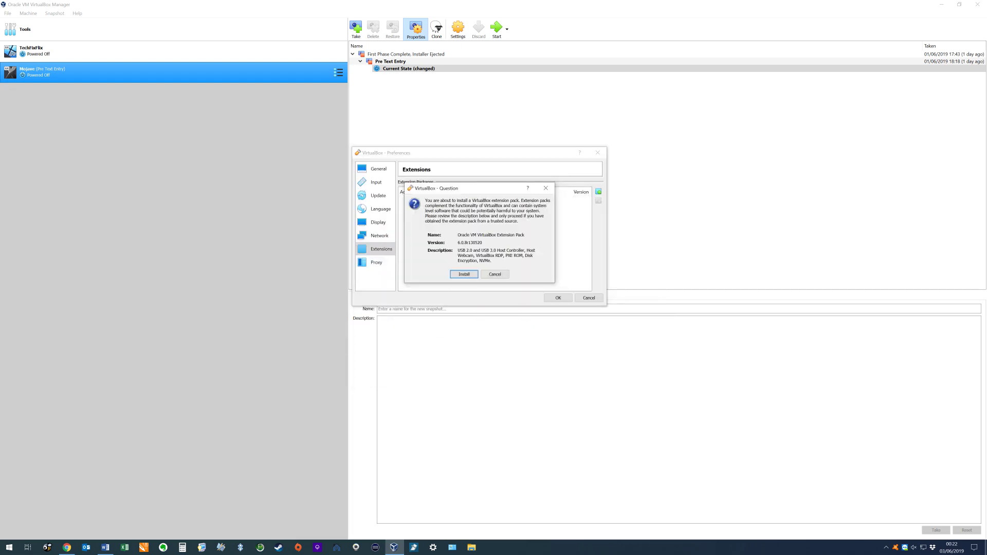
- Install the Oracle VM VirtualBox Extension Pack, reading through and agreeing to its license
key(Return)
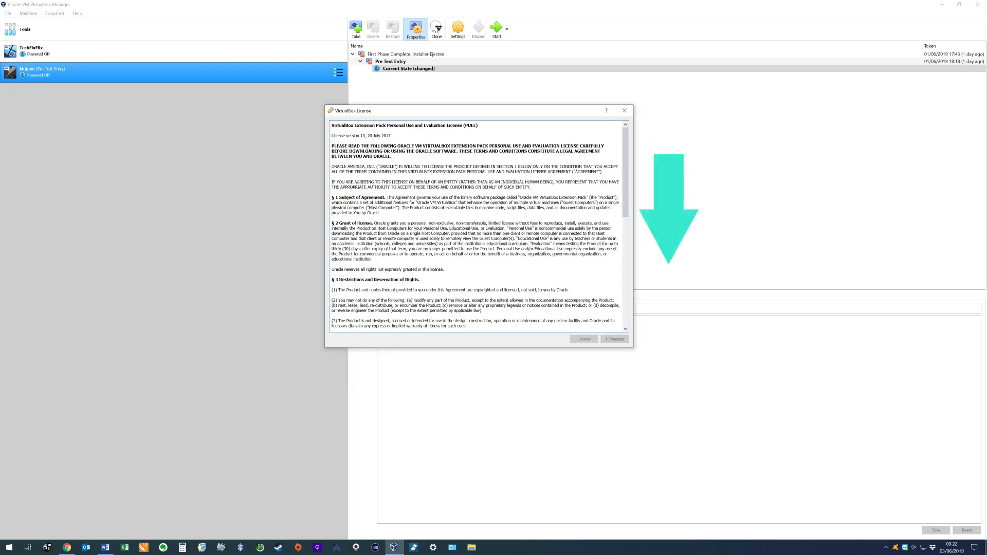
scroll(476, 226, down, 15)
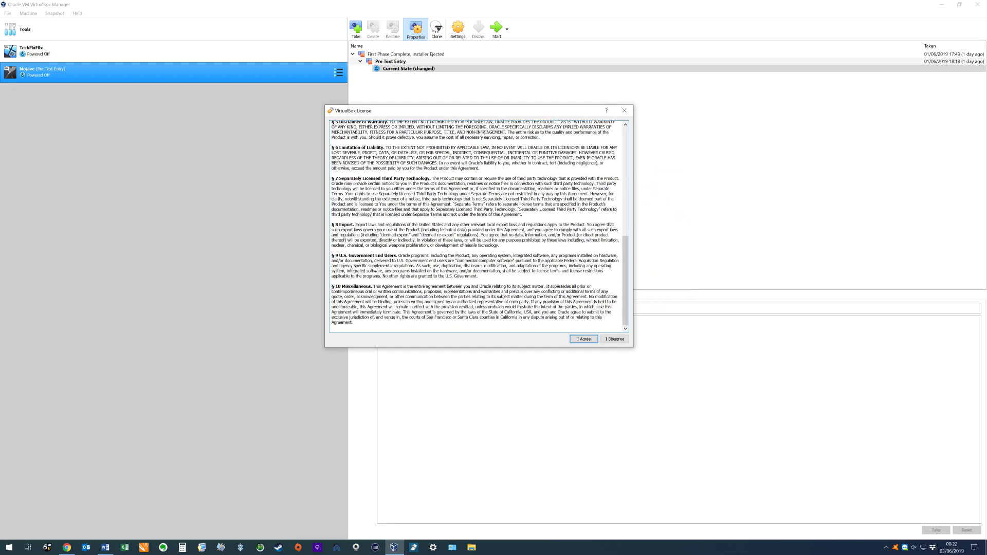
key(Return)
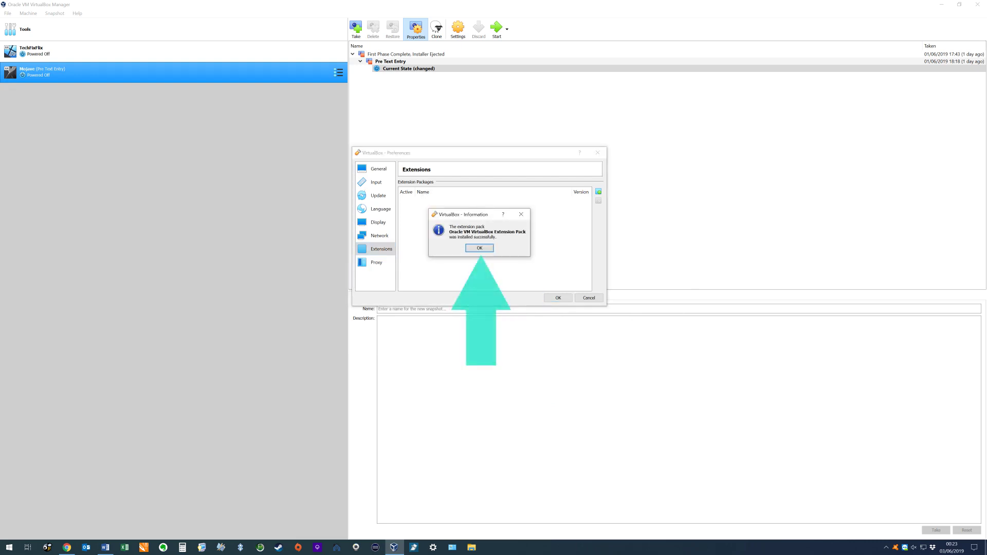
key(Return)
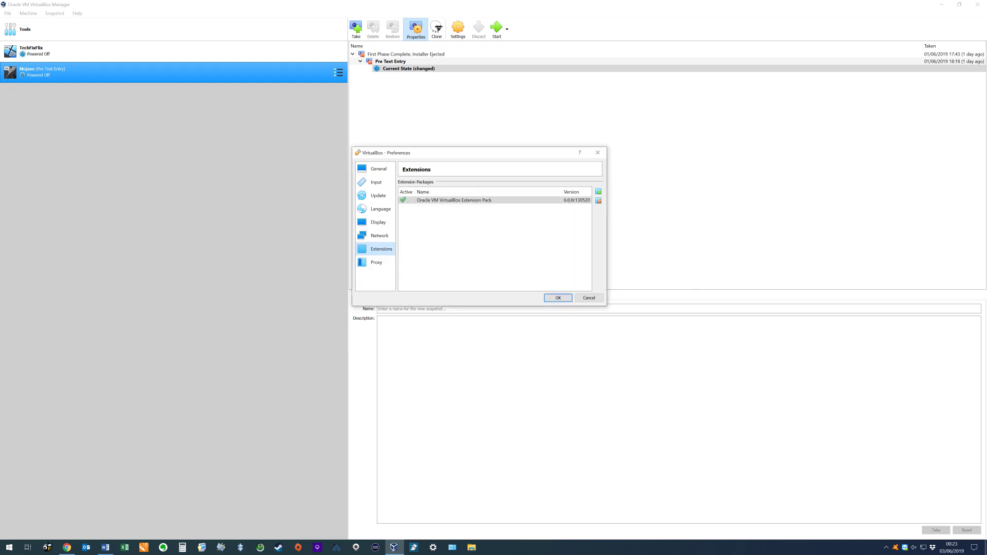